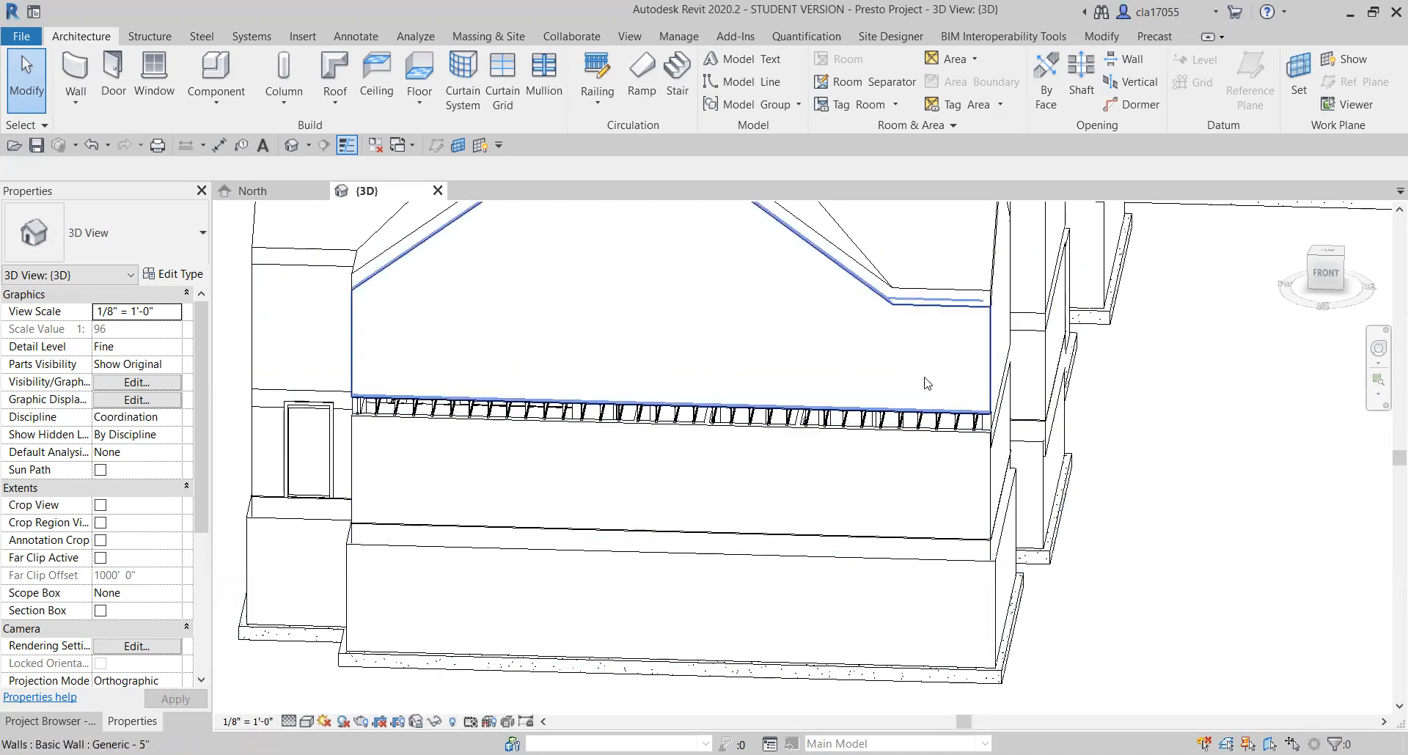
- Examine the exposed floor joists between the first- and second-floor walls in the 3D view and the North elevation
{"action": "middle_click_drag", "start_coordinate": [874, 448], "coordinate": [1006, 368]}
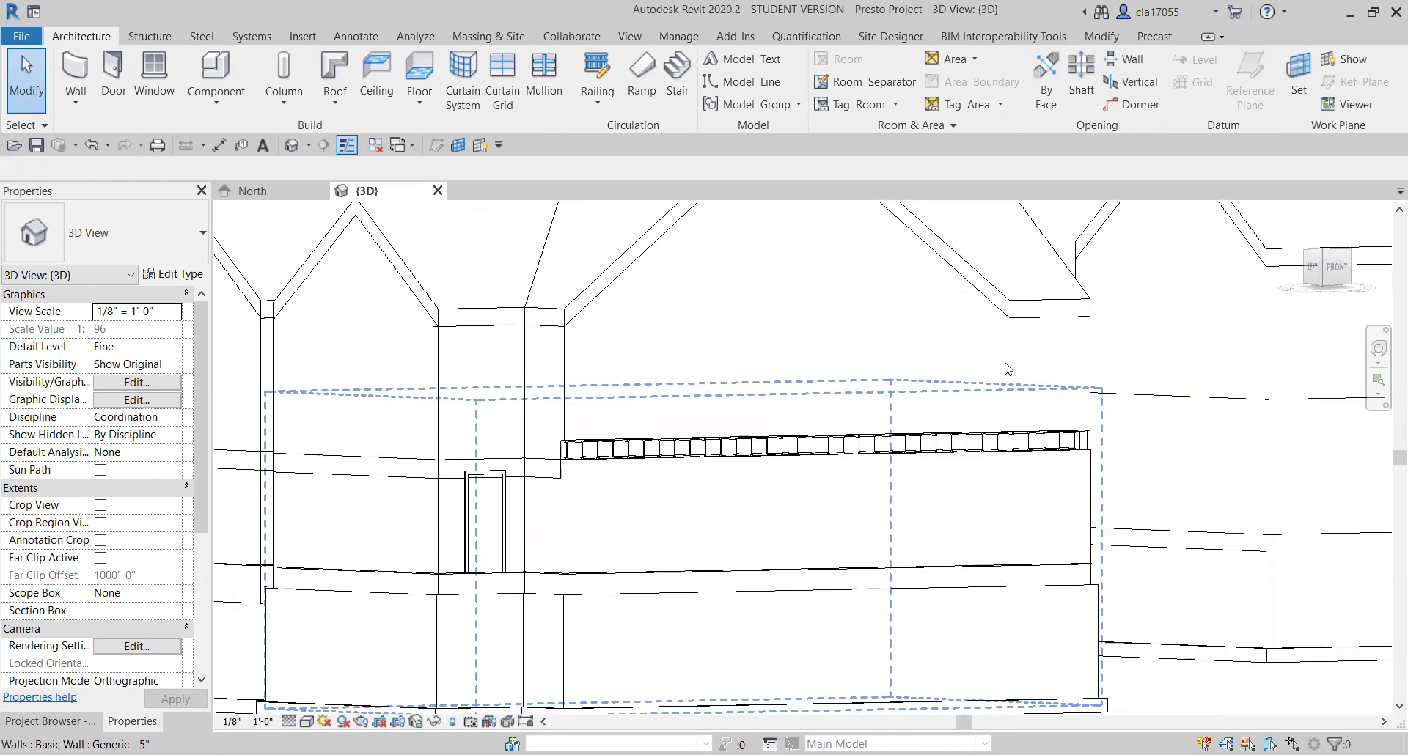
{"action": "middle_click_drag", "start_coordinate": [988, 446], "coordinate": [1239, 438], "text": "shift"}
{"action": "scroll", "coordinate": [955, 441], "scroll_direction": "up", "scroll_amount": 4}
{"action": "scroll", "coordinate": [1239, 438], "scroll_direction": "down", "scroll_amount": 2}
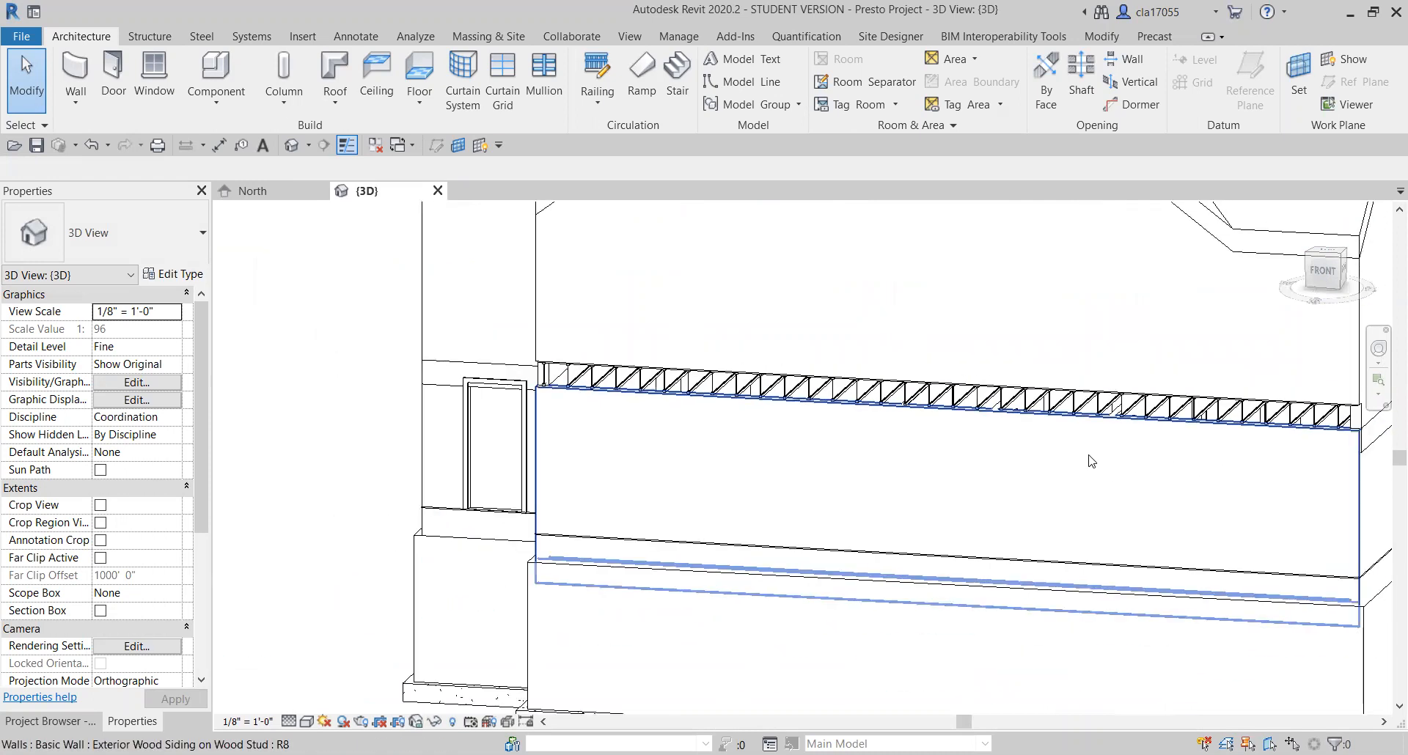
{"action": "left_click", "coordinate": [263, 192]}
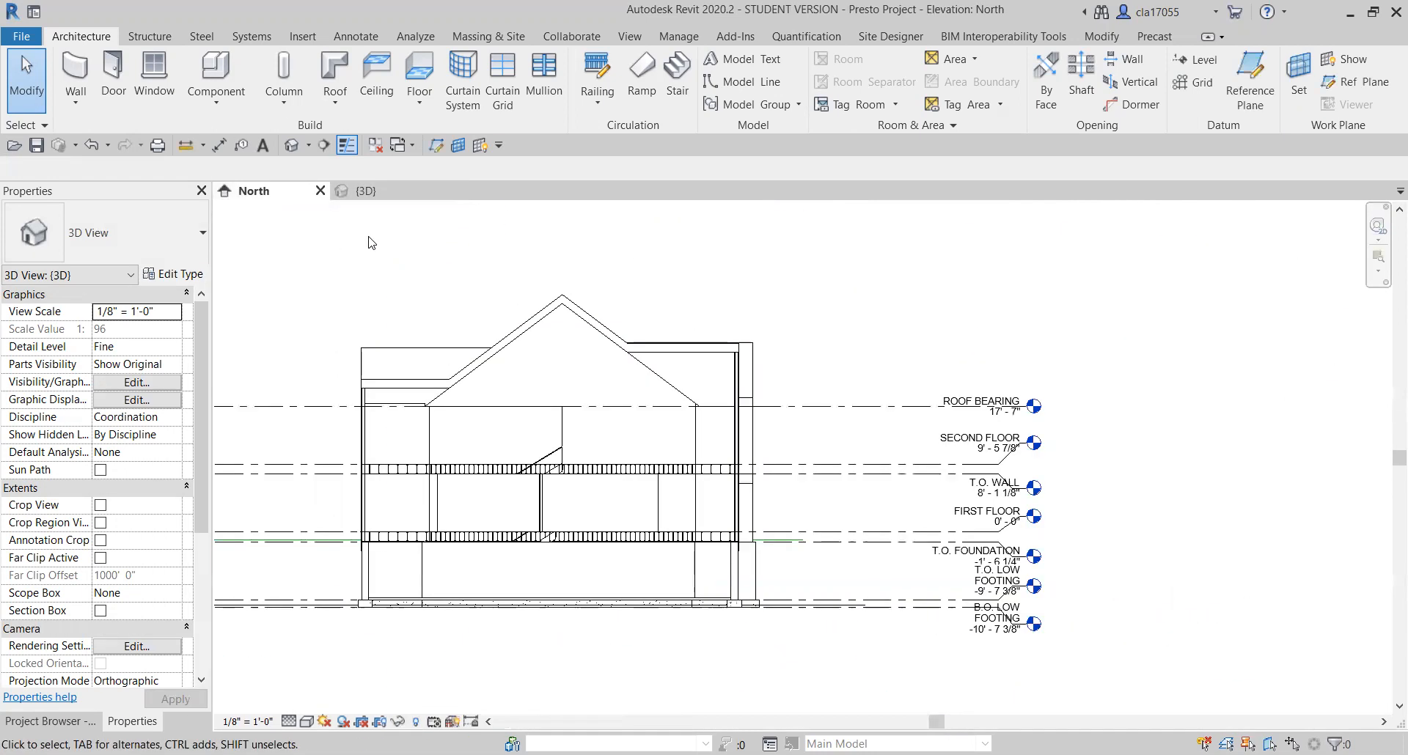
{"action": "scroll", "coordinate": [629, 471], "scroll_direction": "up", "scroll_amount": 2}
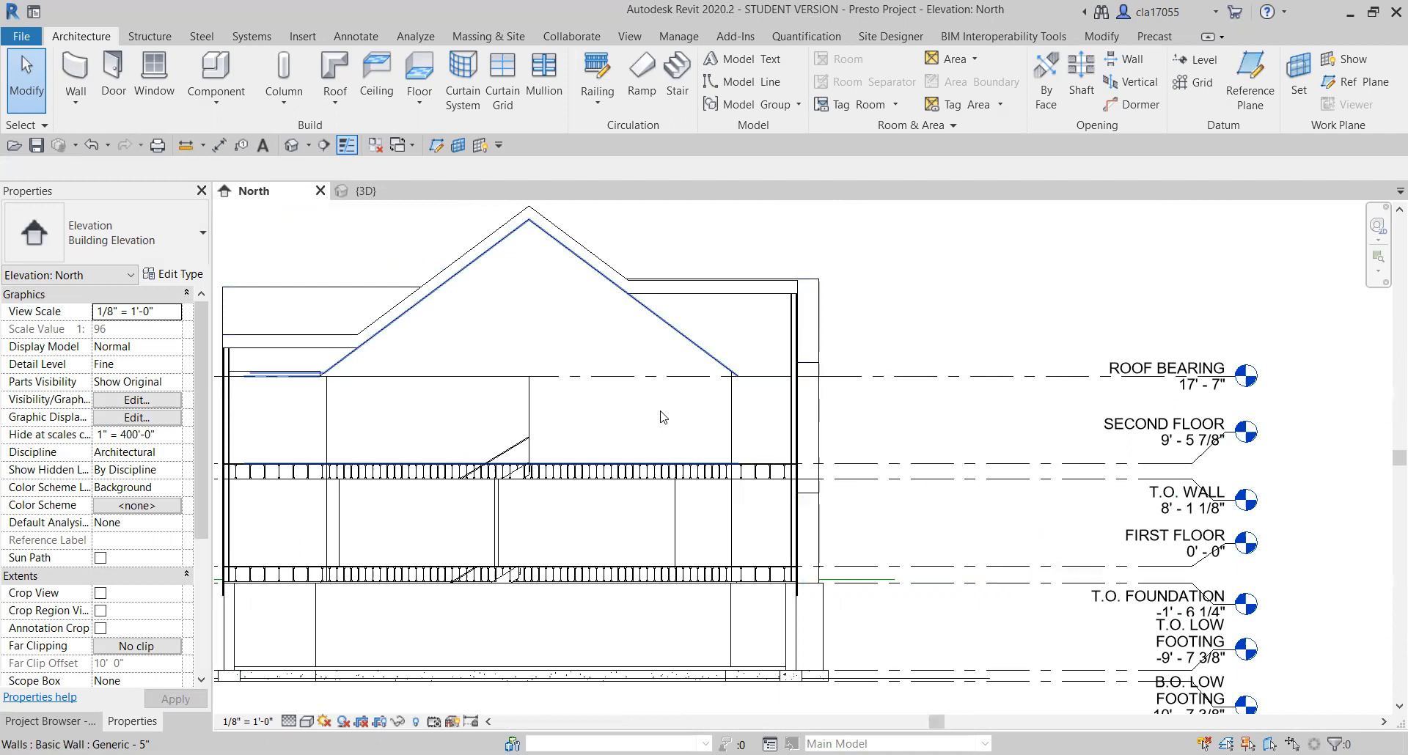
{"action": "left_click", "coordinate": [364, 193]}
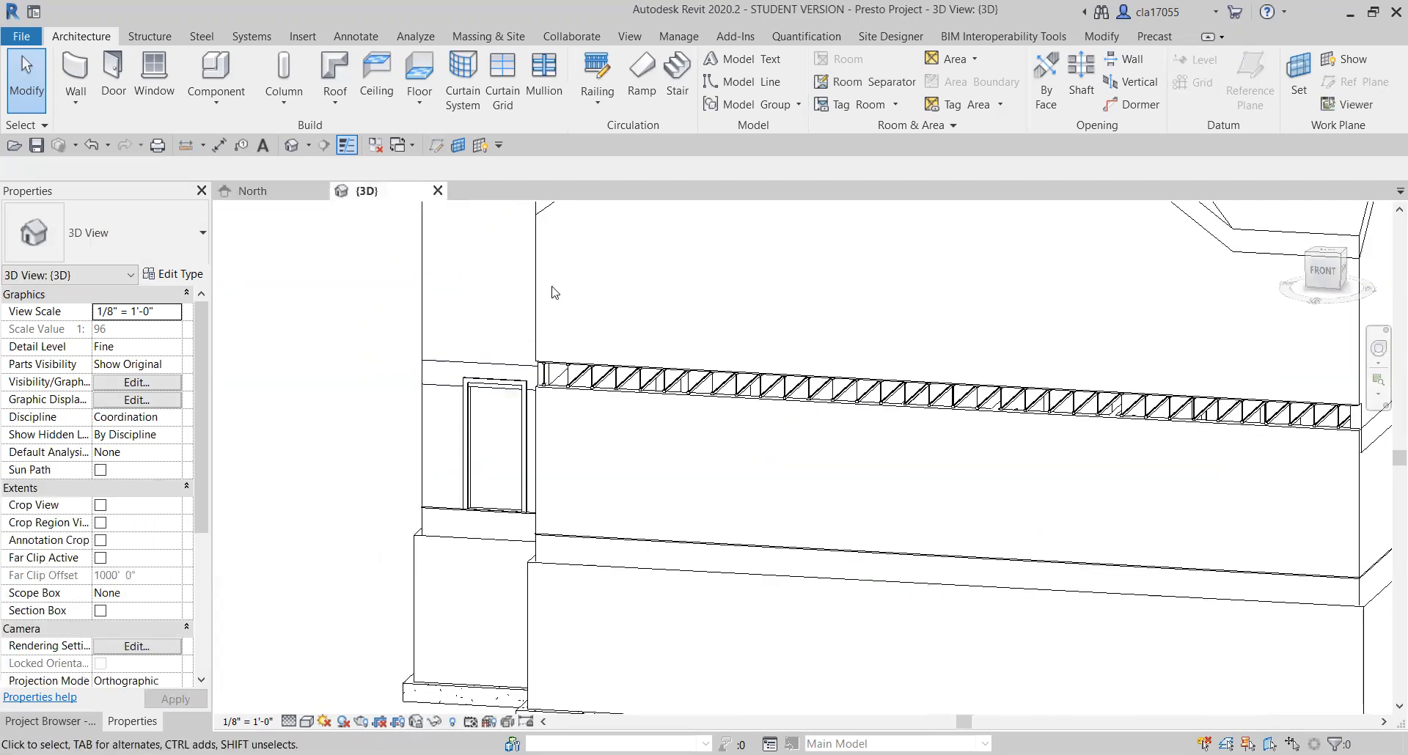
{"action": "middle_click_drag", "start_coordinate": [925, 460], "coordinate": [755, 425], "text": "shift"}
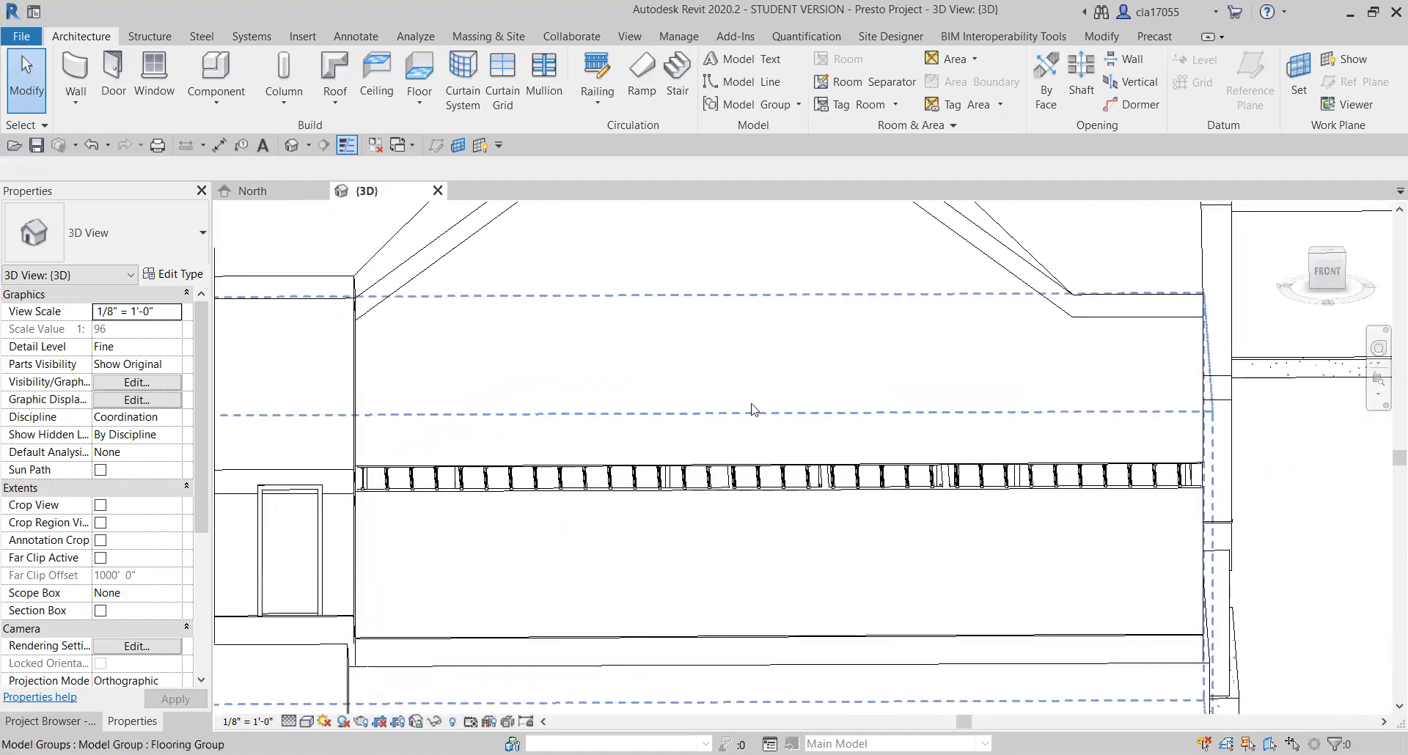
- Duplicate the type of the second-floor gable wall above the exposed joists as "Generic Extend"
{"action": "left_click", "coordinate": [764, 380]}
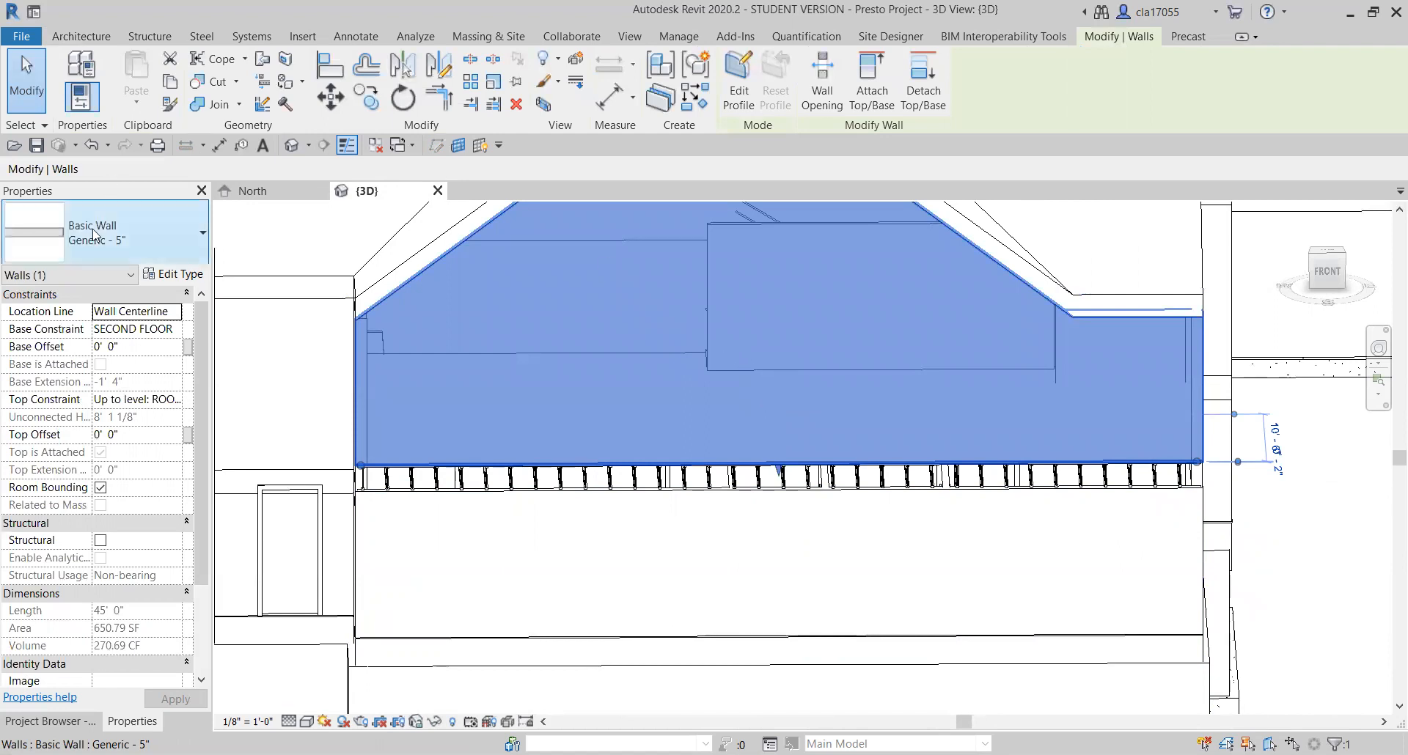
{"action": "left_click", "coordinate": [184, 274]}
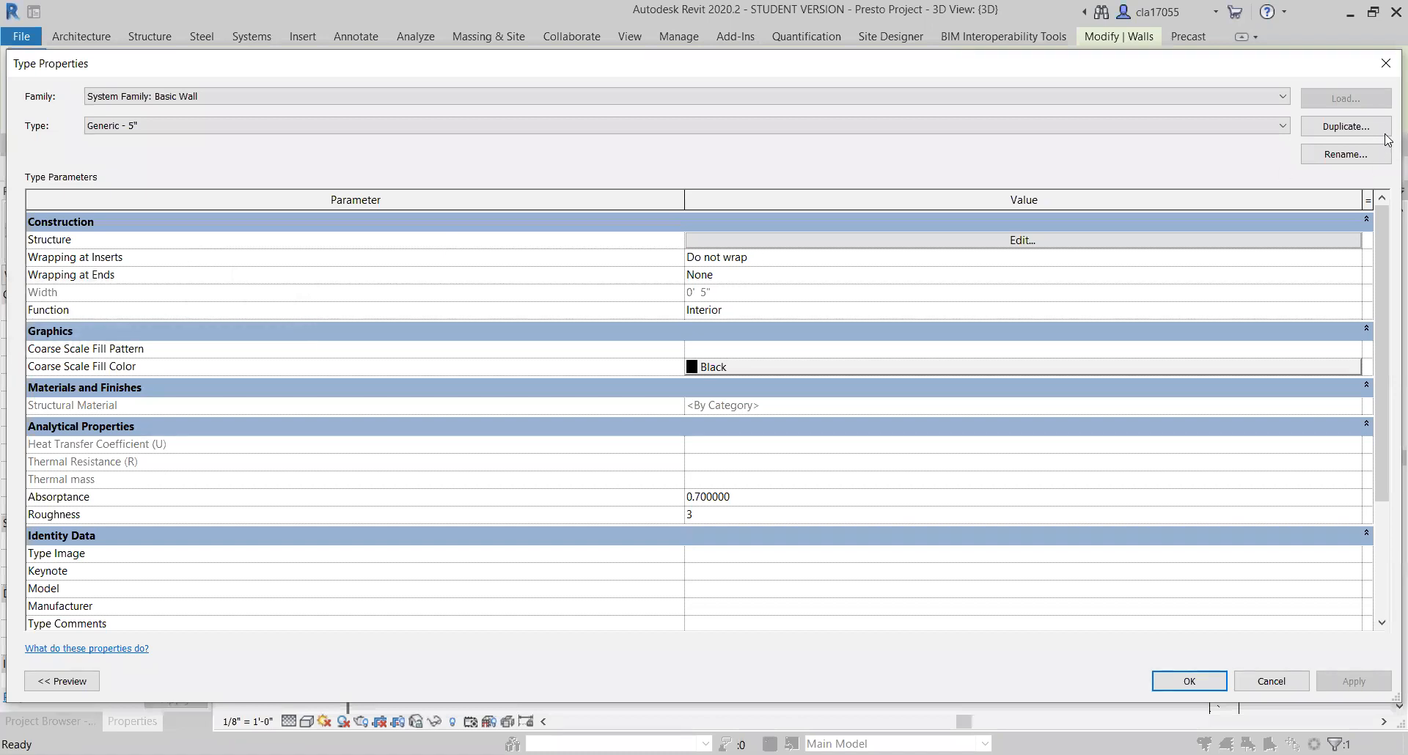
{"action": "left_click", "coordinate": [1348, 128]}
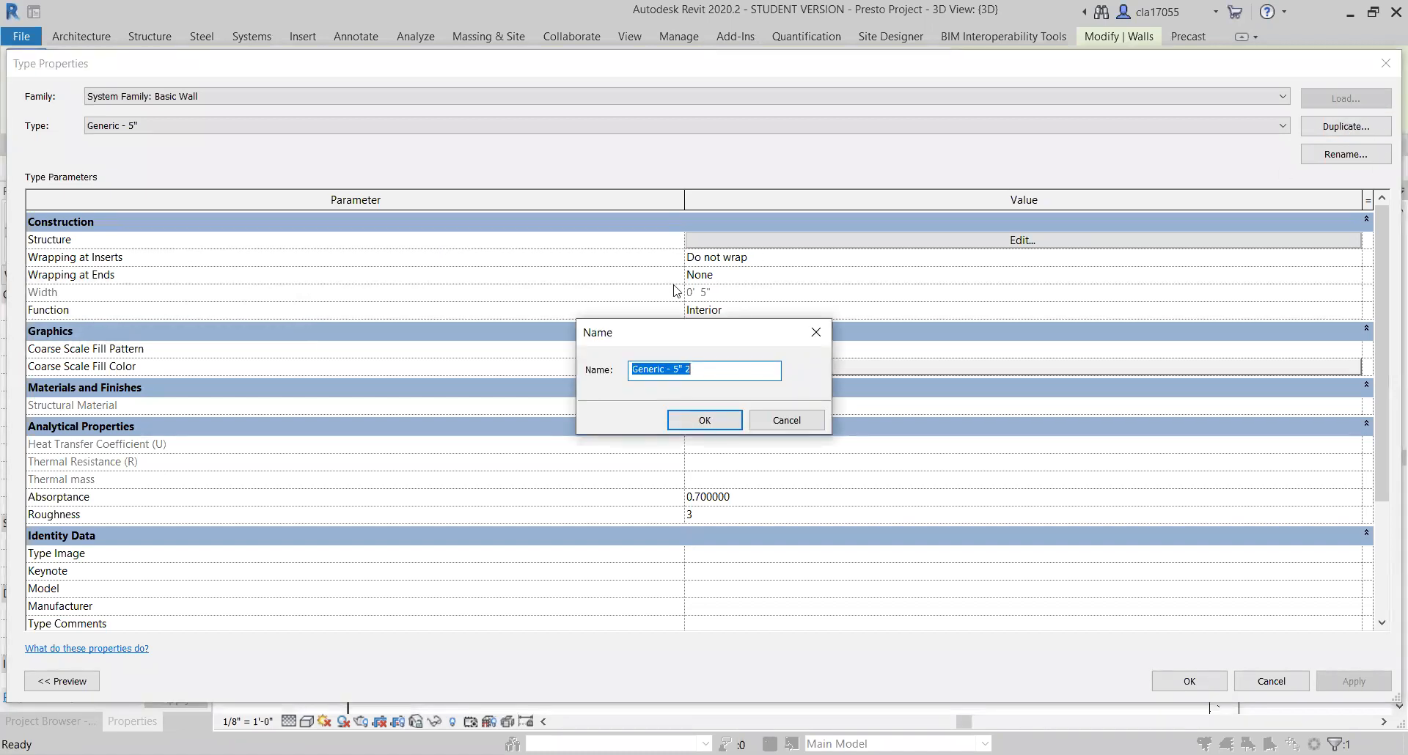
{"action": "type", "text": "Gener"}
{"action": "key", "text": "Return"}
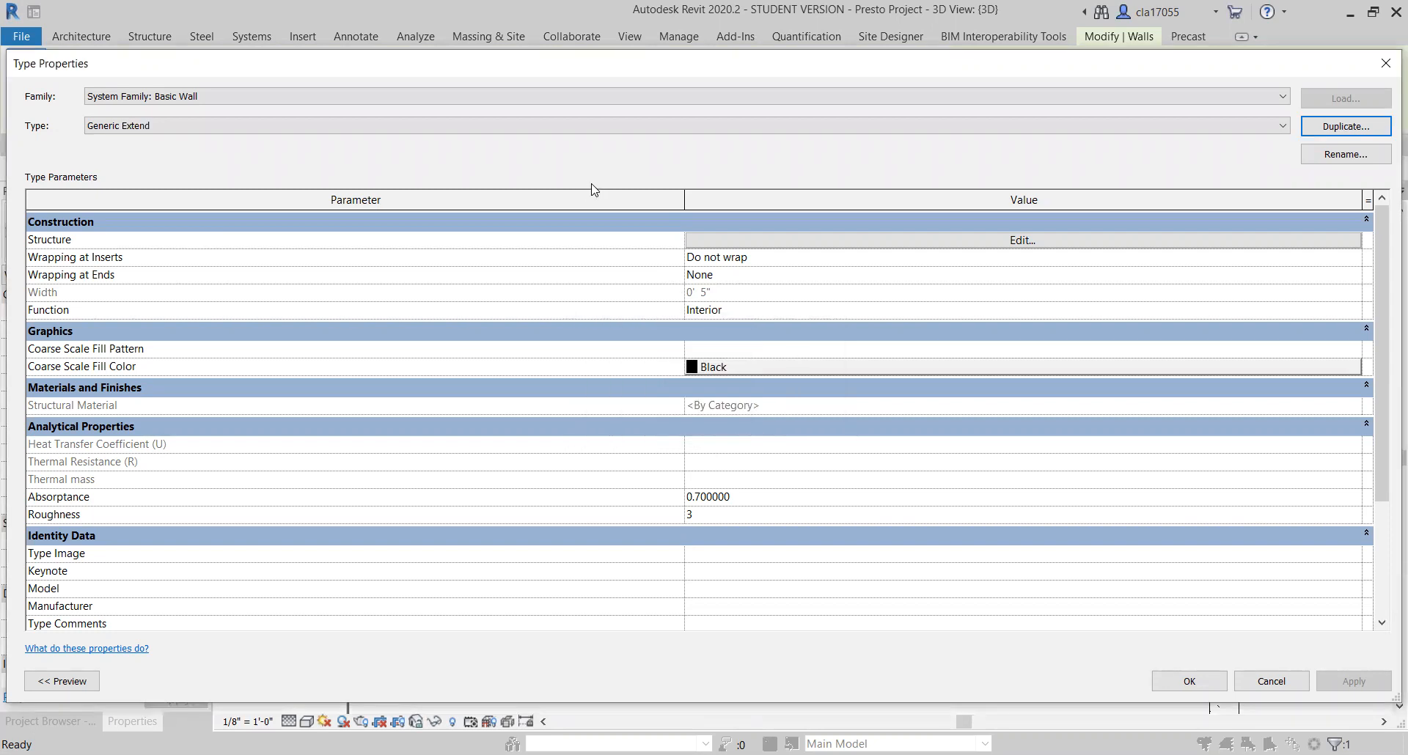
- Edit the Generic Extend wall structure and set the core structure layer's thickness to 3 1/2"
{"action": "left_click", "coordinate": [817, 242]}
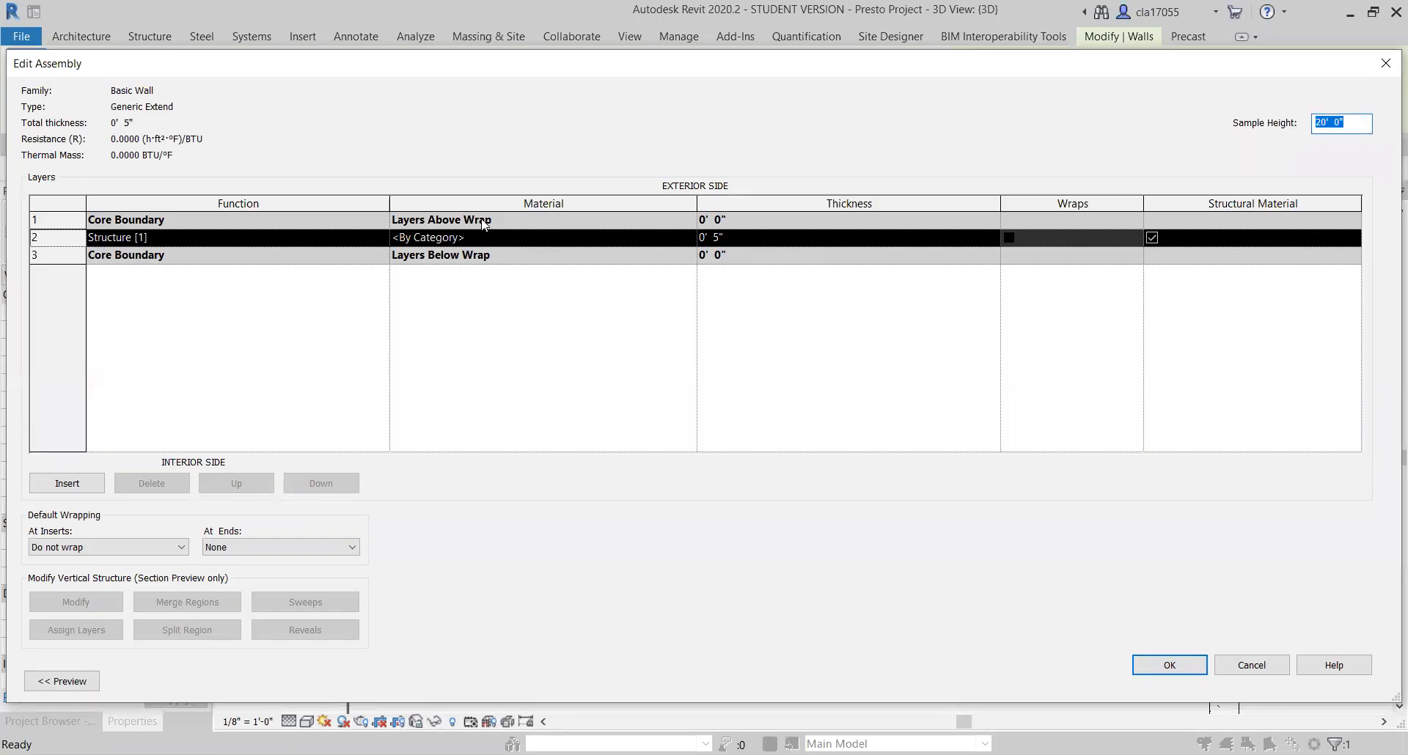
{"action": "left_click", "coordinate": [717, 240]}
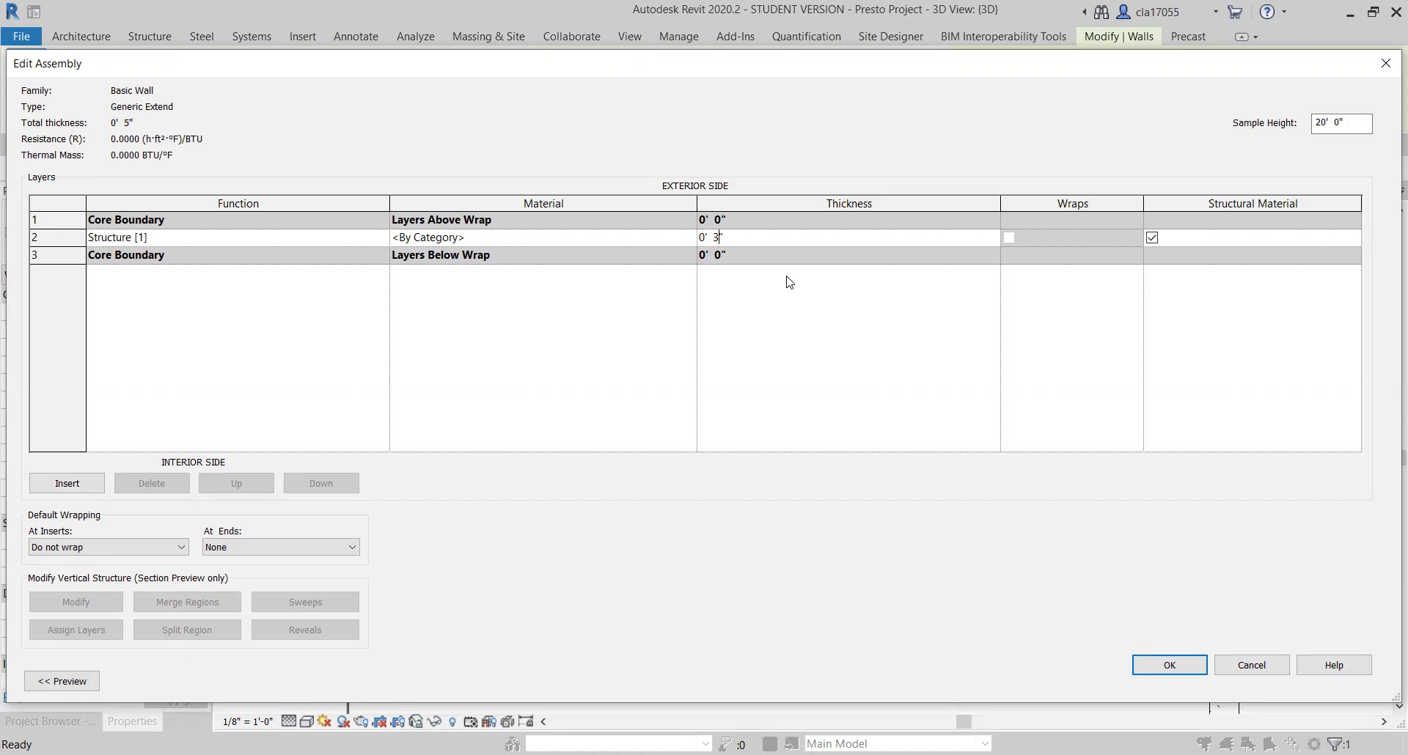
{"action": "type", "text": "5"}
{"action": "key", "text": "Tab"}
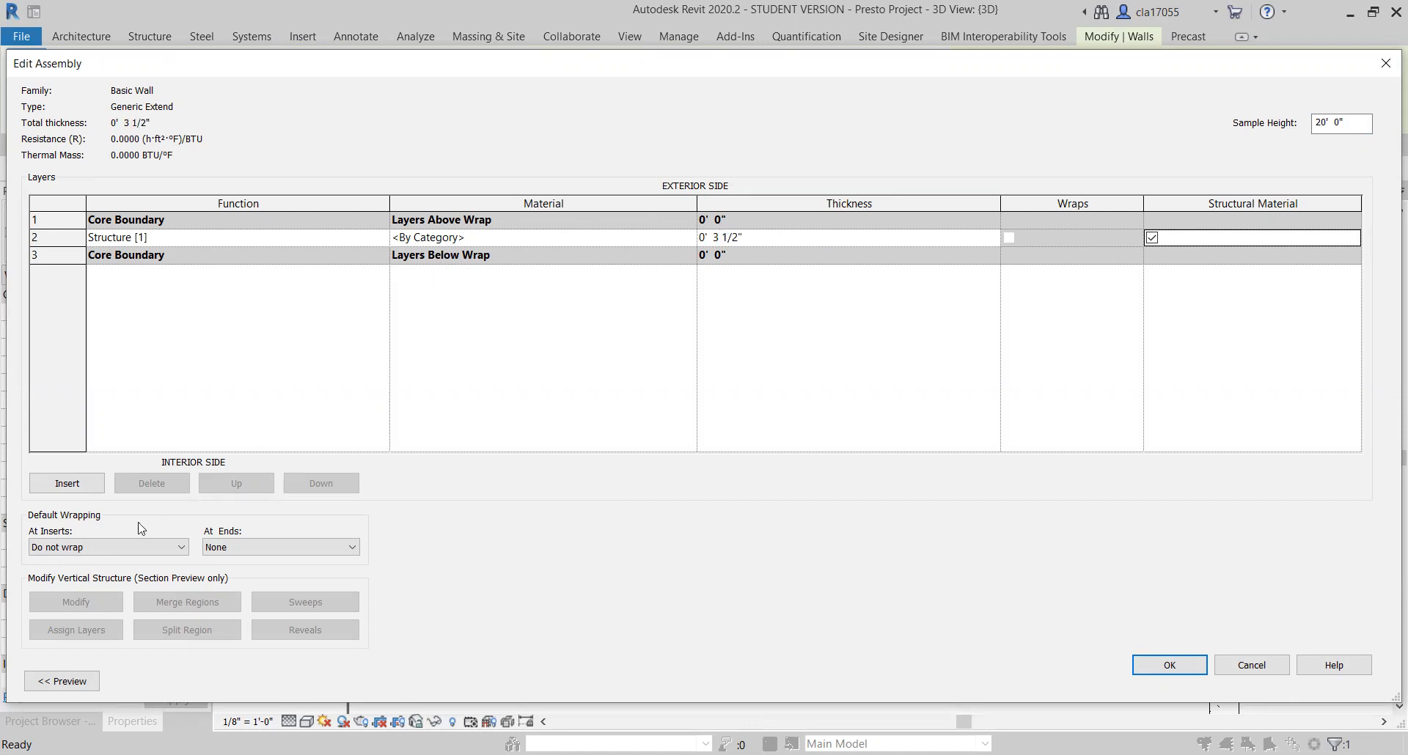
- Insert two layers into the wall assembly, placing one outside the exterior core boundary and one outside the interior core boundary
{"action": "left_click", "coordinate": [67, 484]}
{"action": "left_click", "coordinate": [68, 484]}
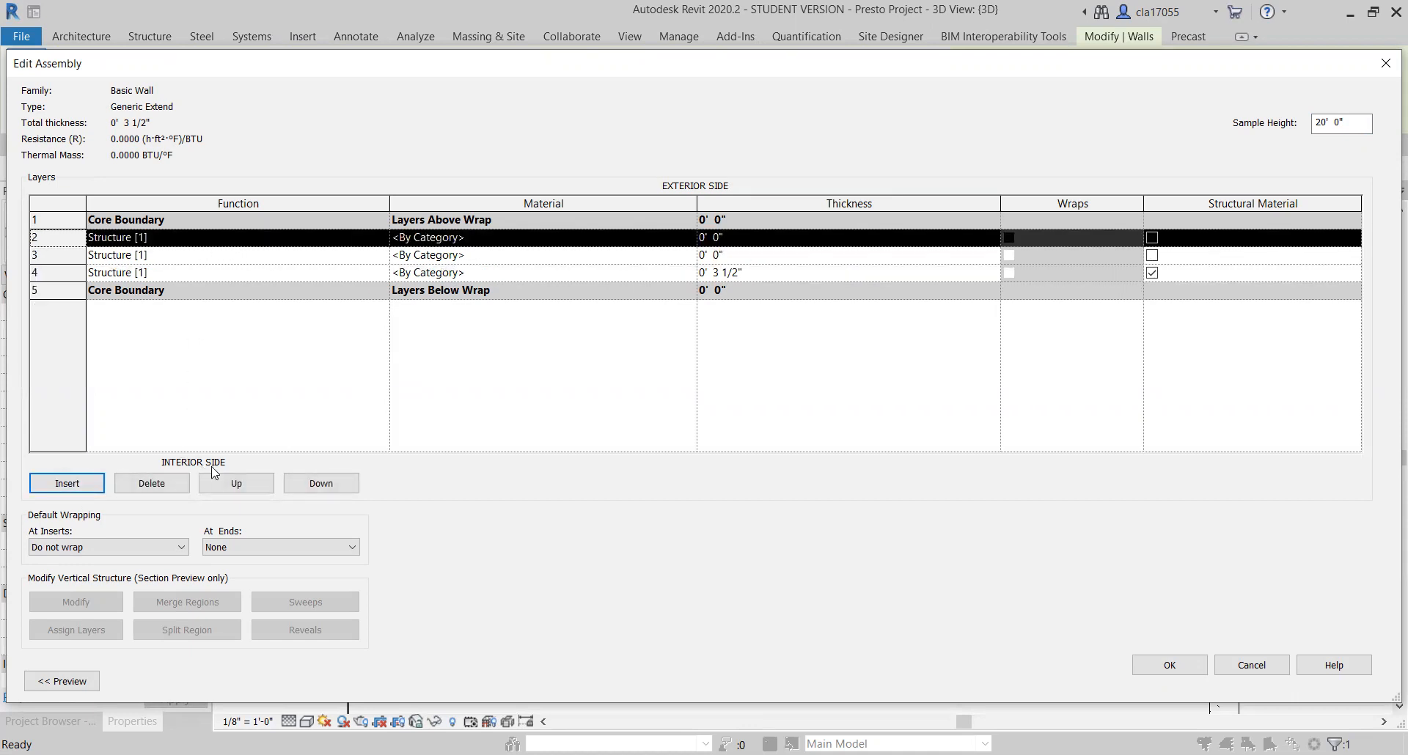
{"action": "left_click", "coordinate": [220, 484]}
{"action": "left_click", "coordinate": [246, 254]}
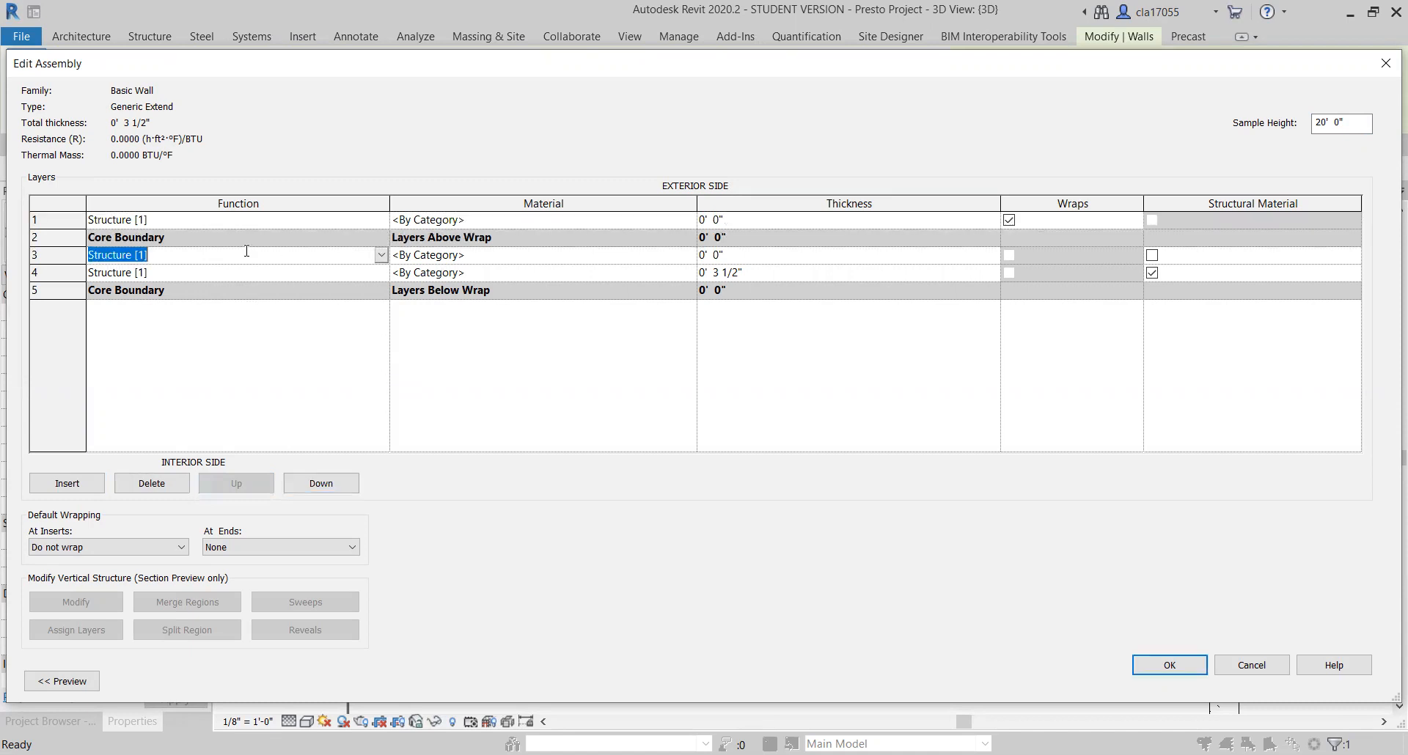
{"action": "left_click", "coordinate": [431, 256]}
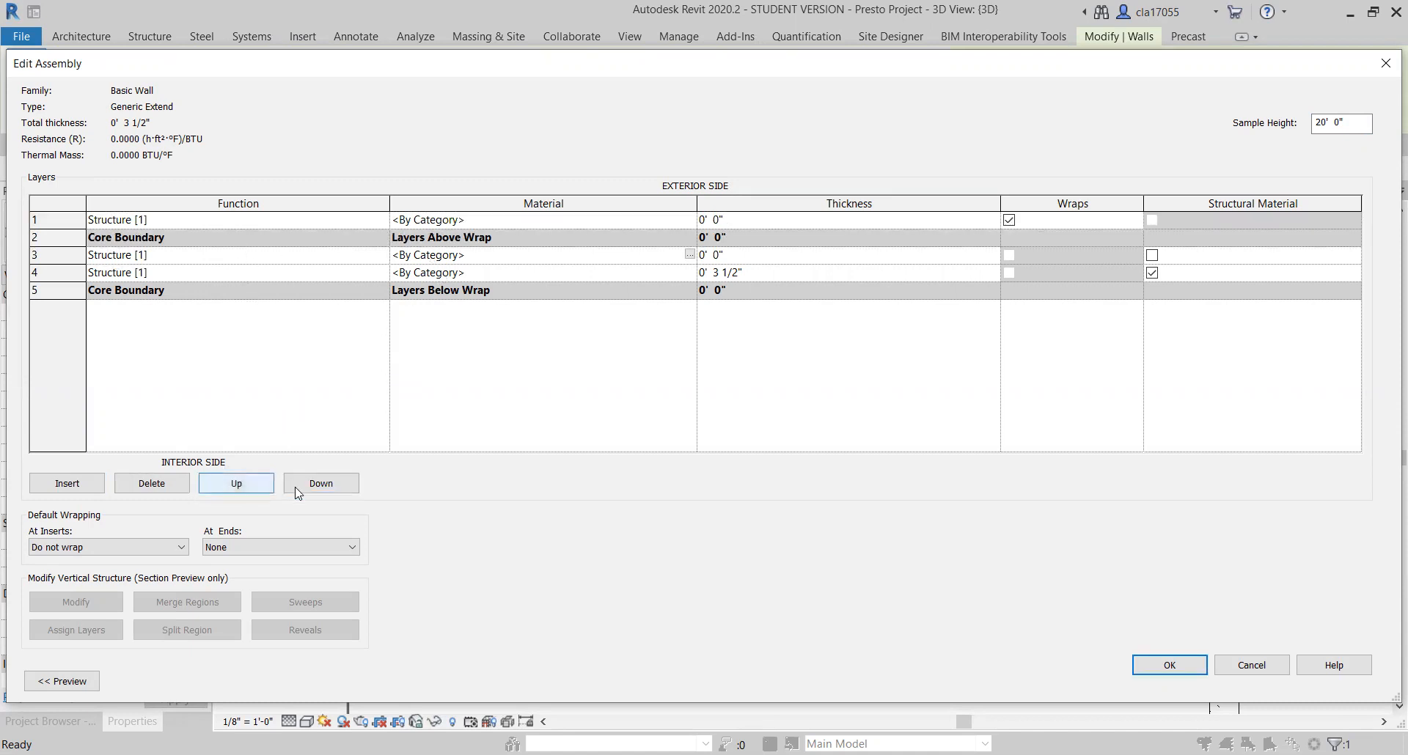
{"action": "left_click", "coordinate": [321, 483]}
{"action": "left_click", "coordinate": [321, 483]}
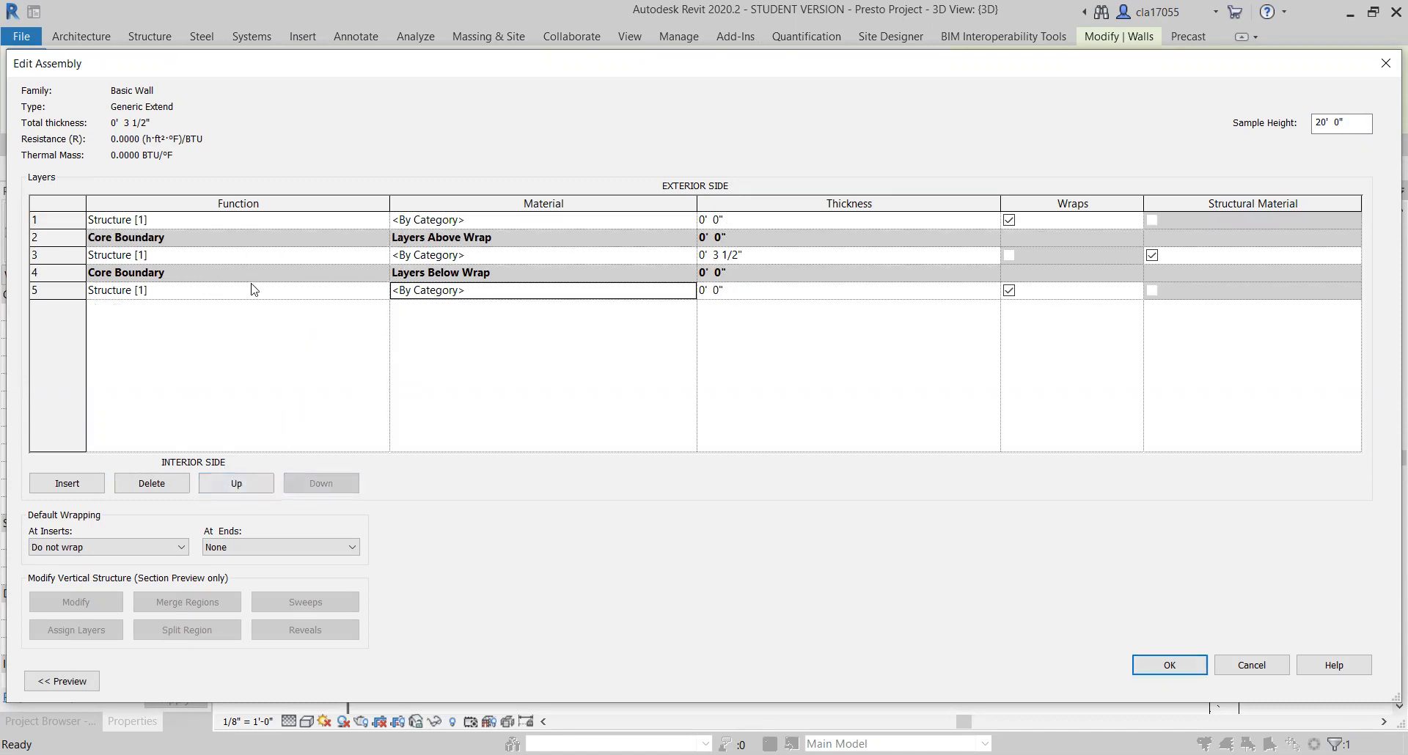
- Set the thickness of both the interior and exterior finish-side layers to 1/2"
{"action": "left_click", "coordinate": [717, 290]}
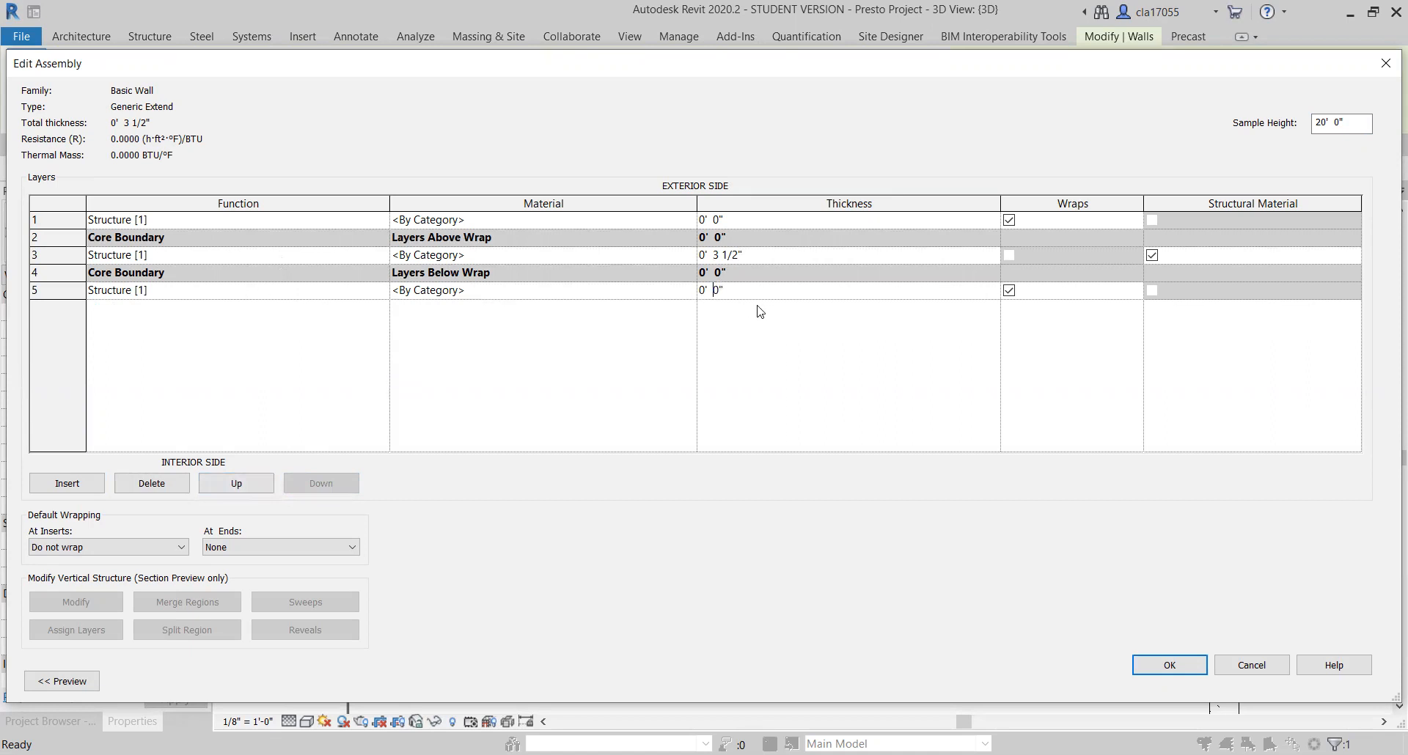
{"action": "type", "text": "1/2"}
{"action": "key", "text": "Tab"}
{"action": "left_click", "coordinate": [722, 226]}
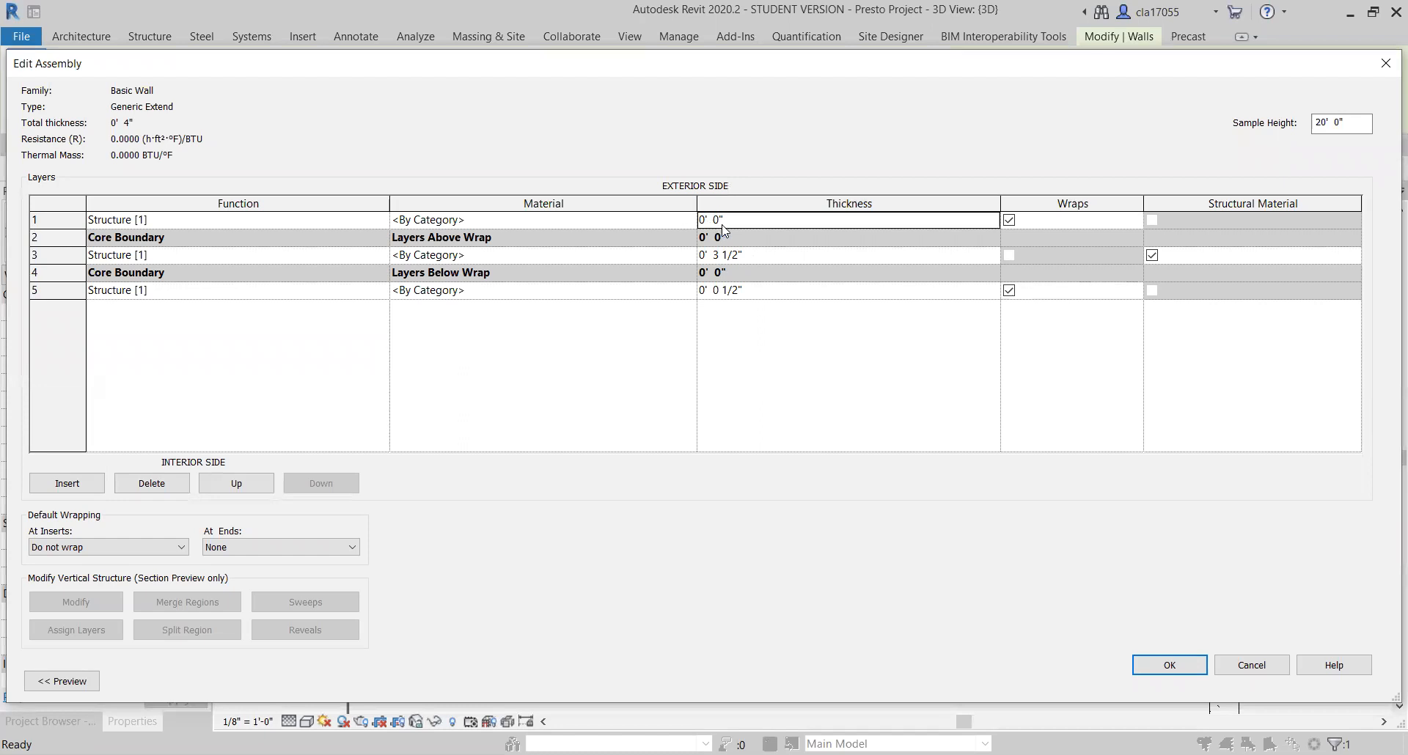
{"action": "type", "text": ".5"}
{"action": "key", "text": "Tab"}
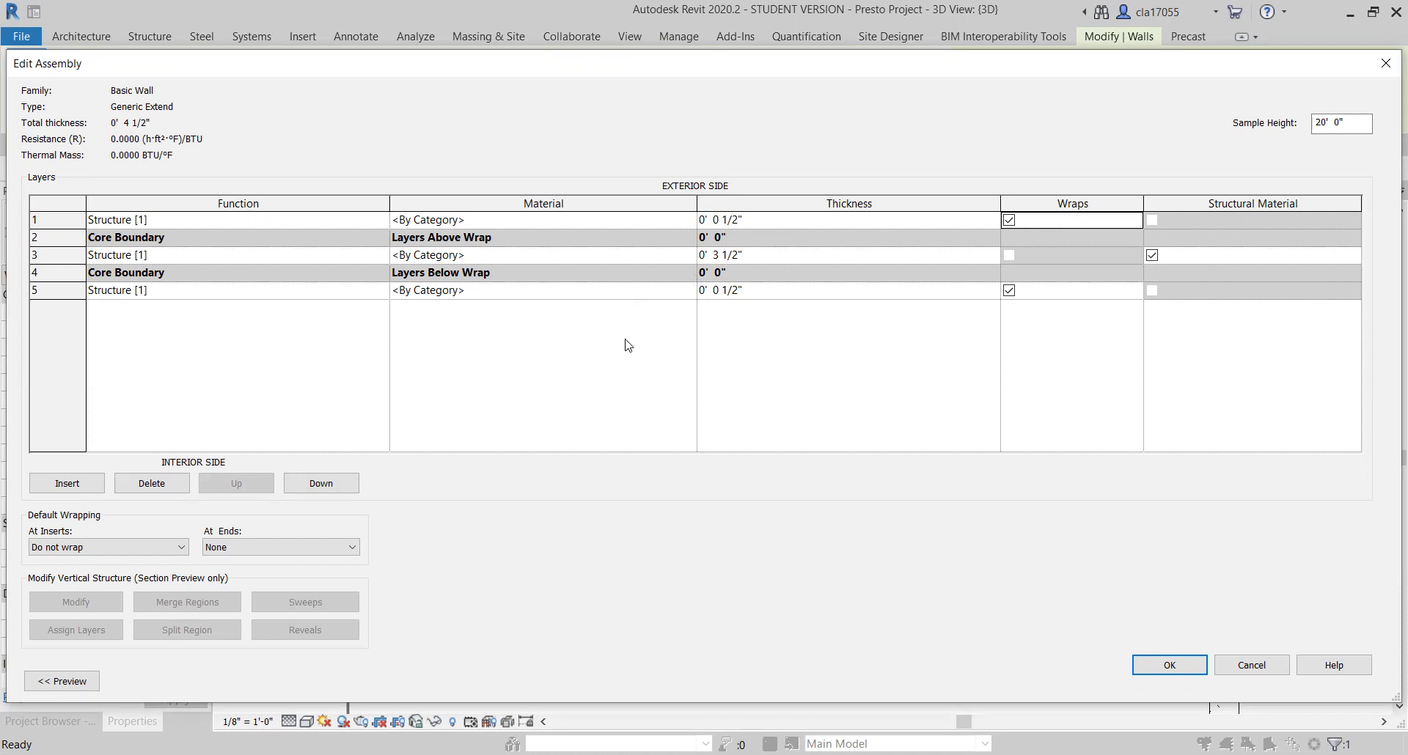
- Insert another layer at the outermost exterior side of the assembly with a thickness of 1/2"
{"action": "left_click", "coordinate": [67, 484]}
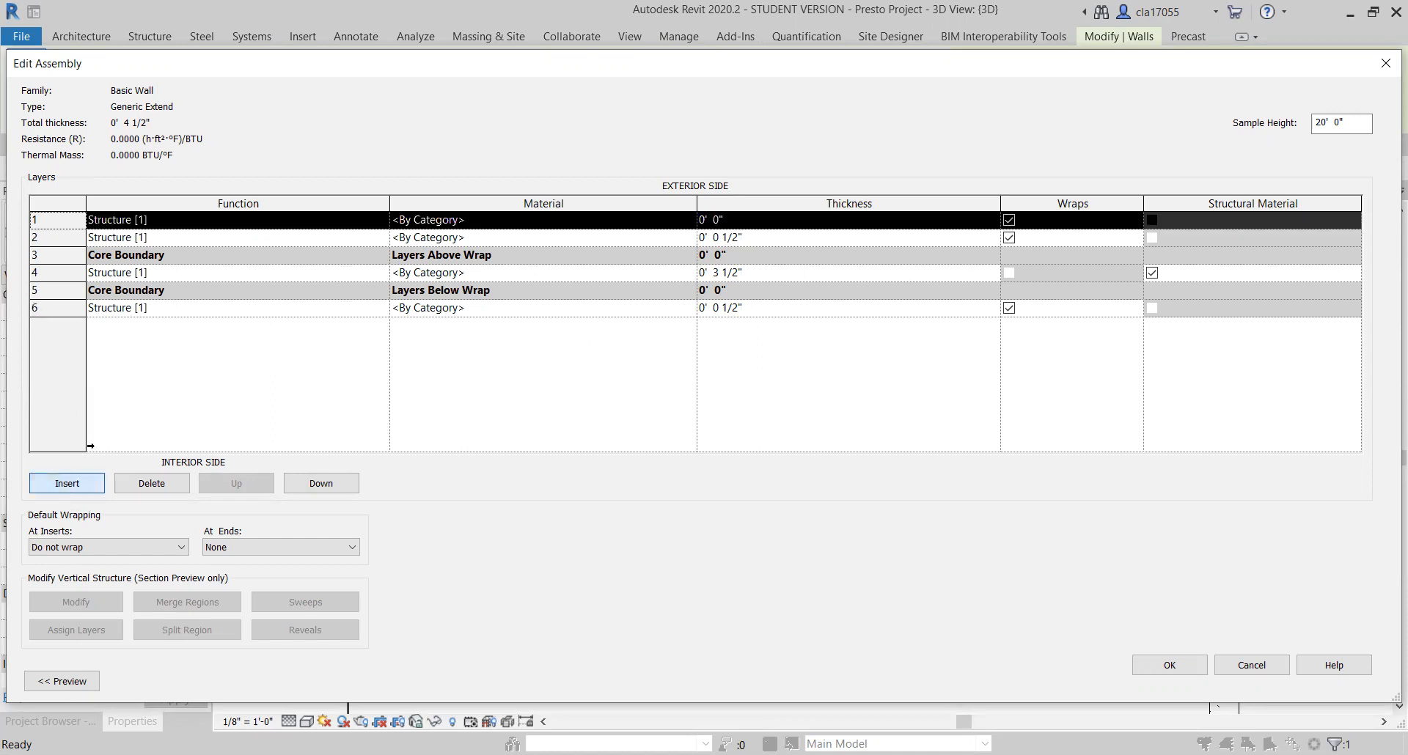
{"action": "left_click", "coordinate": [718, 220]}
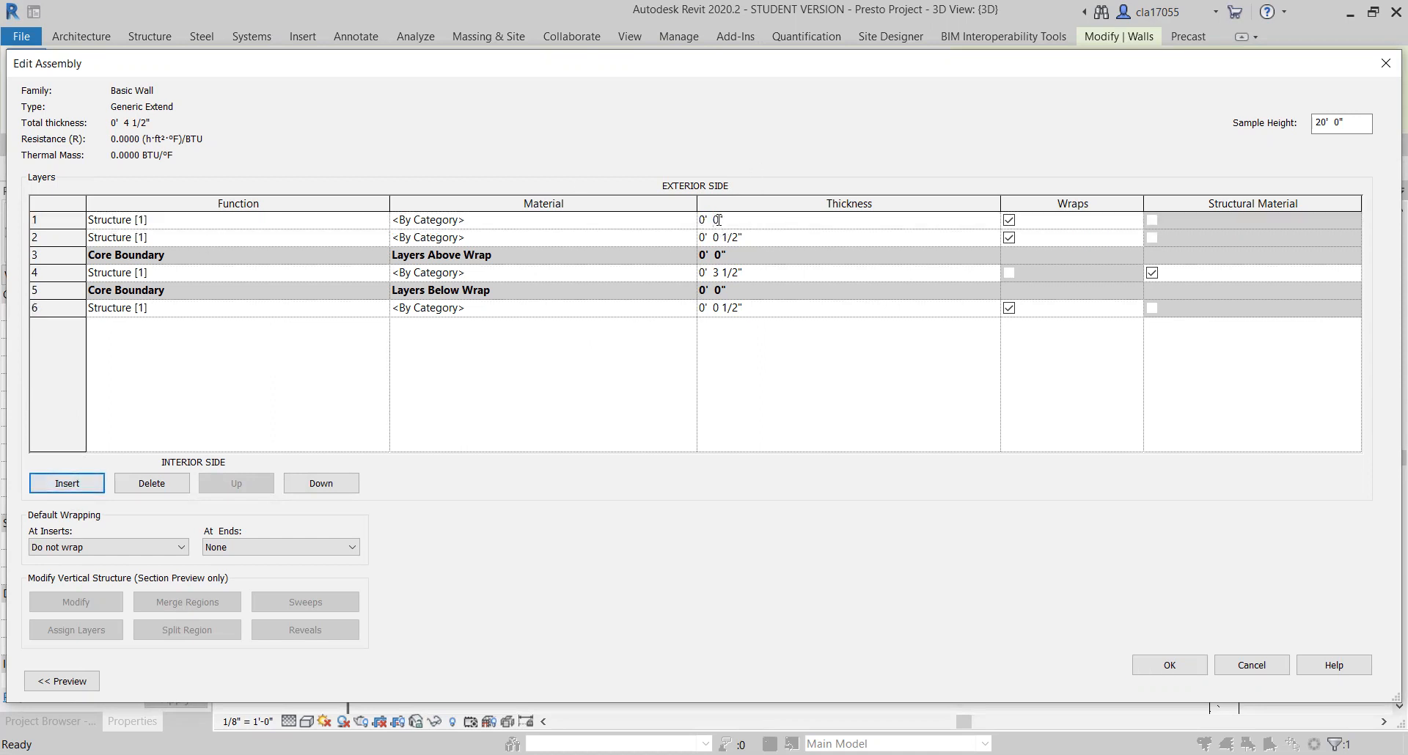
{"action": "type", "text": "1/2"}
{"action": "key", "text": "Tab"}
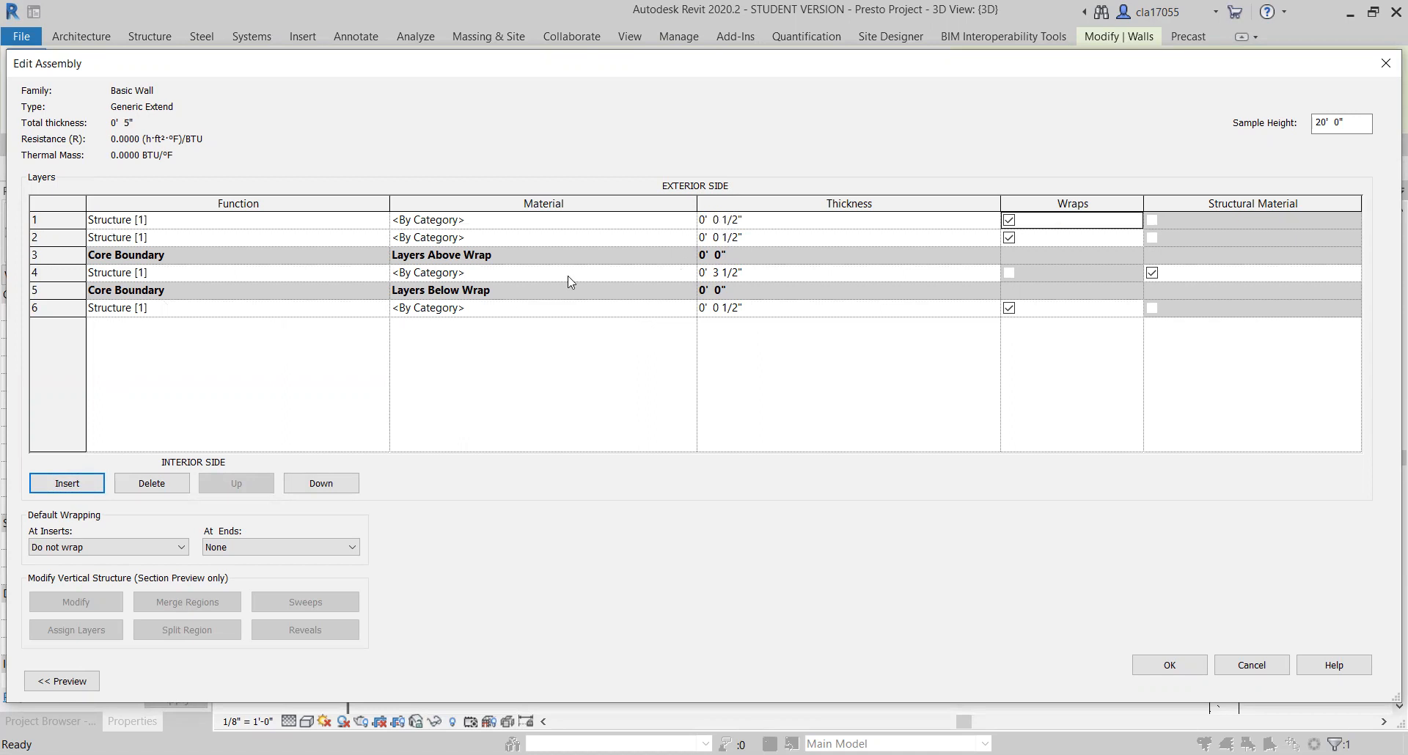
- Select the outermost exterior layer and show the wall assembly preview as a section
{"action": "left_click", "coordinate": [150, 311]}
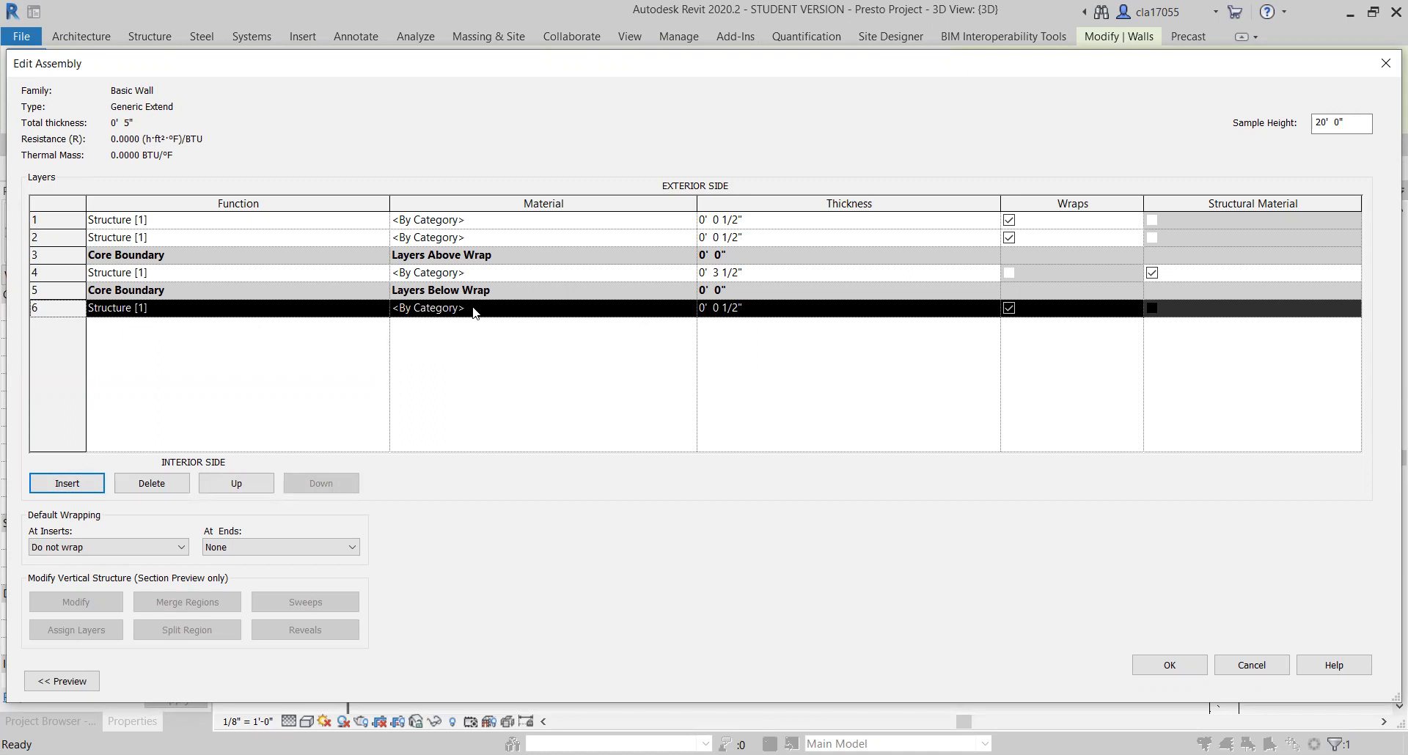
{"action": "left_click", "coordinate": [46, 238]}
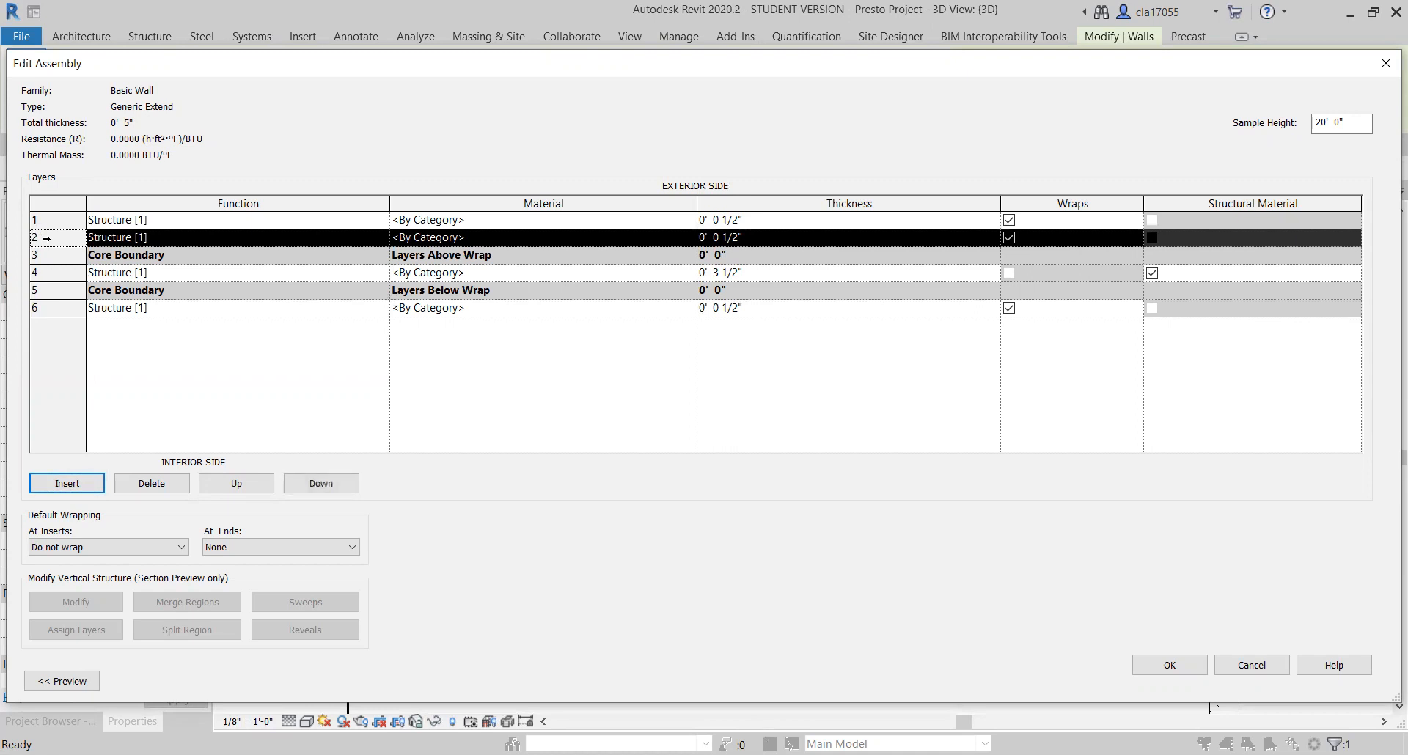
{"action": "left_click", "coordinate": [44, 220]}
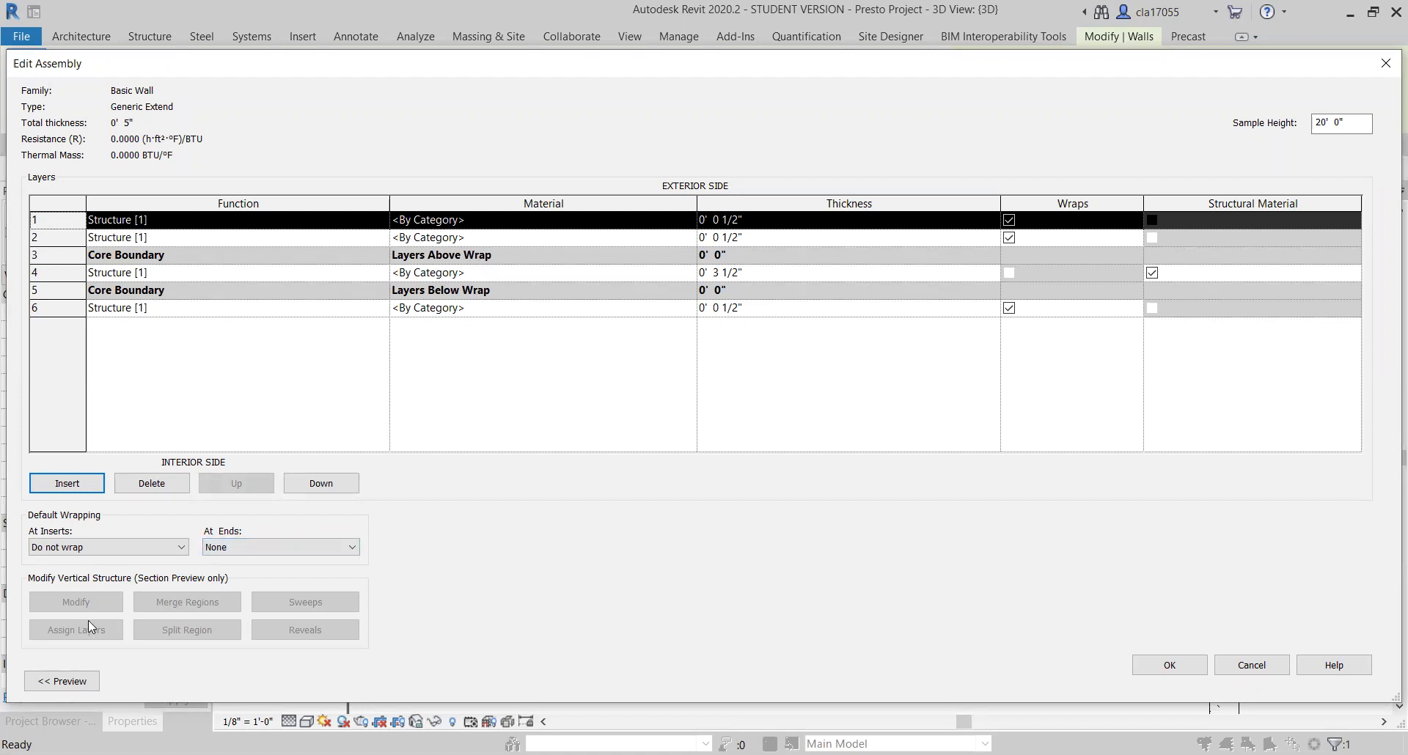
{"action": "left_click", "coordinate": [60, 680]}
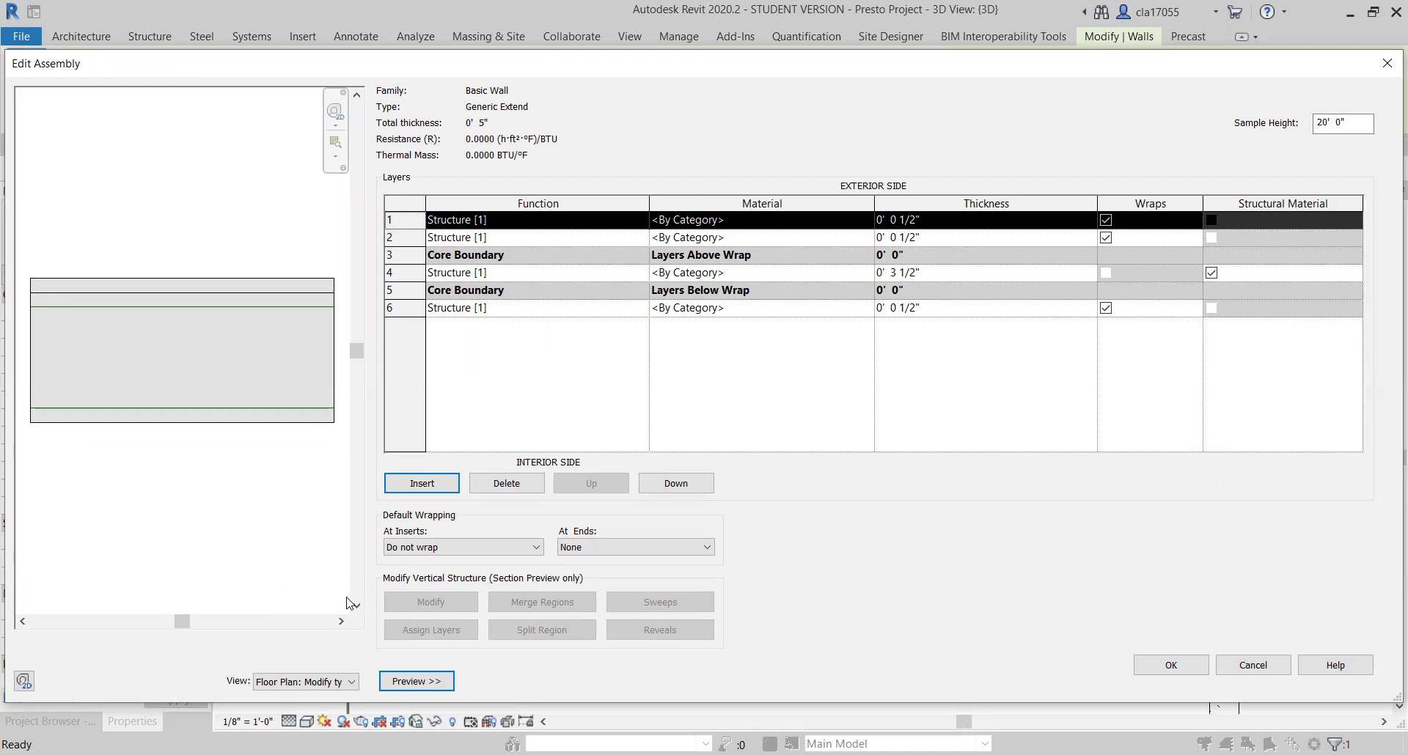
{"action": "left_click", "coordinate": [343, 682]}
{"action": "left_click", "coordinate": [337, 707]}
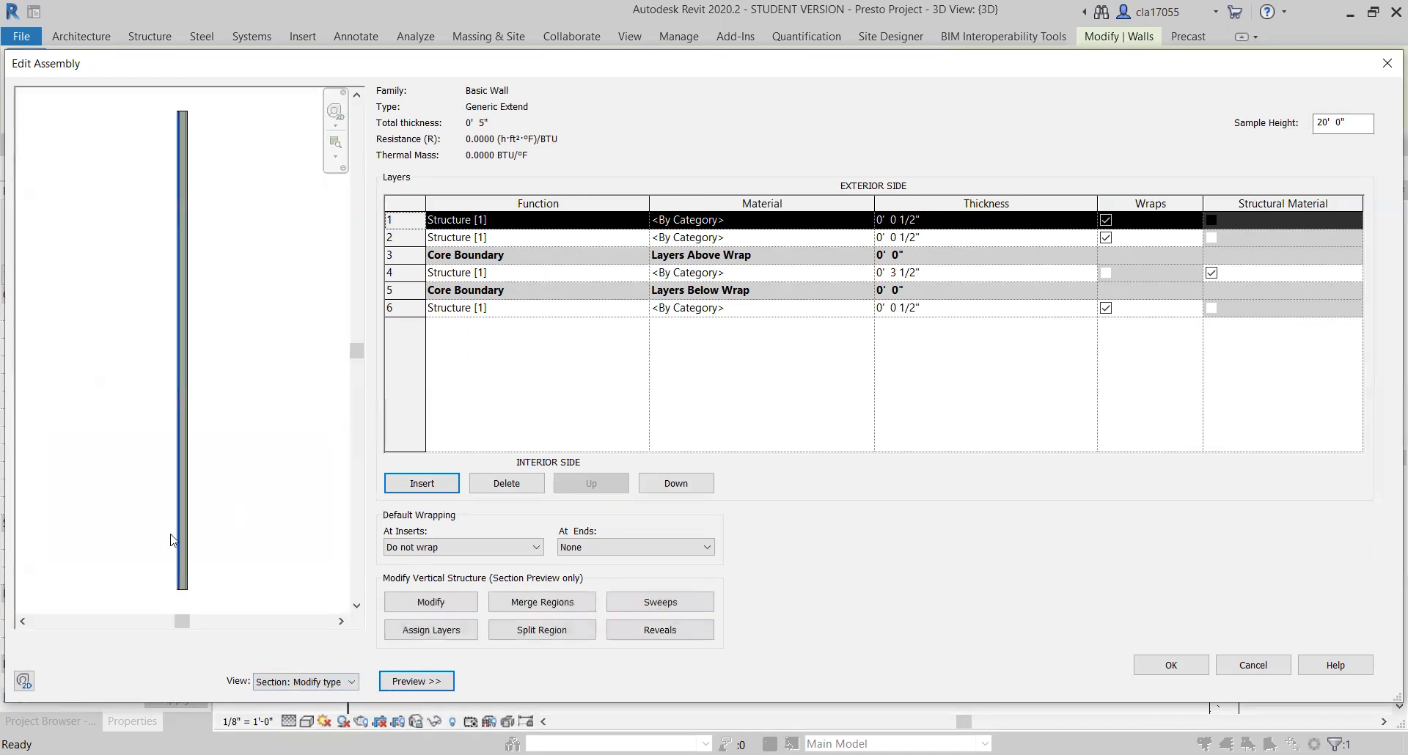
- Examine the two exterior layers at the wall's bottom edge in the section preview, highlighting each in turn
{"action": "scroll", "coordinate": [181, 557], "scroll_direction": "up", "scroll_amount": 3}
{"action": "scroll", "coordinate": [195, 563], "scroll_direction": "up", "scroll_amount": 4}
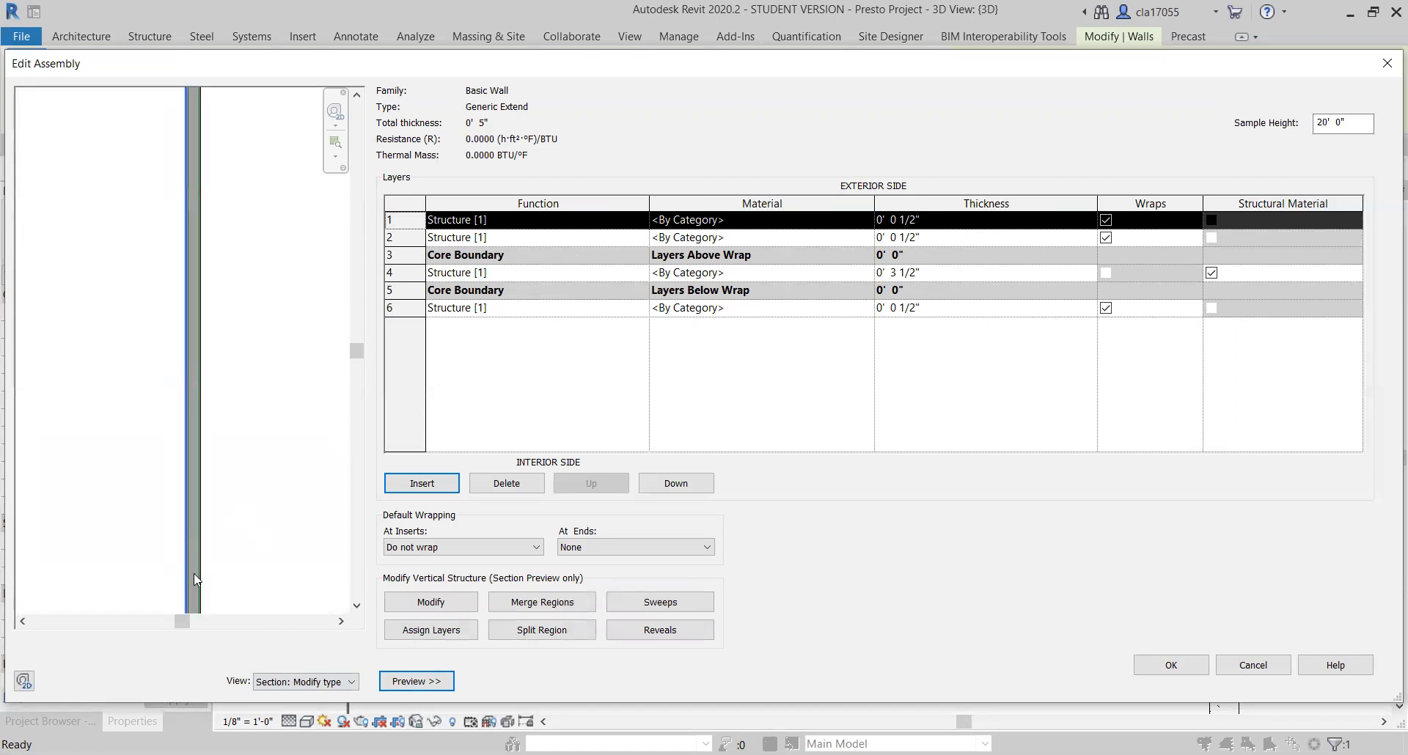
{"action": "scroll", "coordinate": [189, 586], "scroll_direction": "down", "scroll_amount": 5}
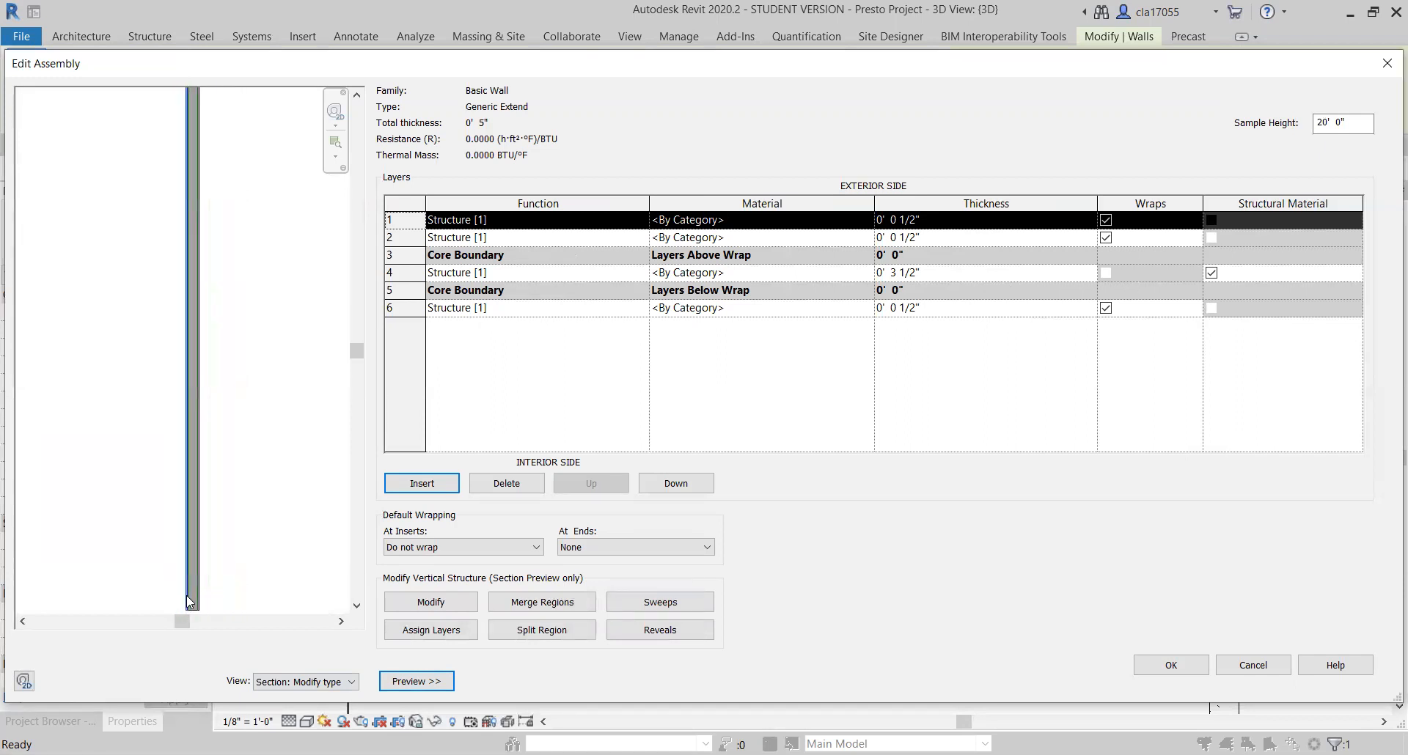
{"action": "left_click_drag", "start_coordinate": [360, 367], "coordinate": [356, 416]}
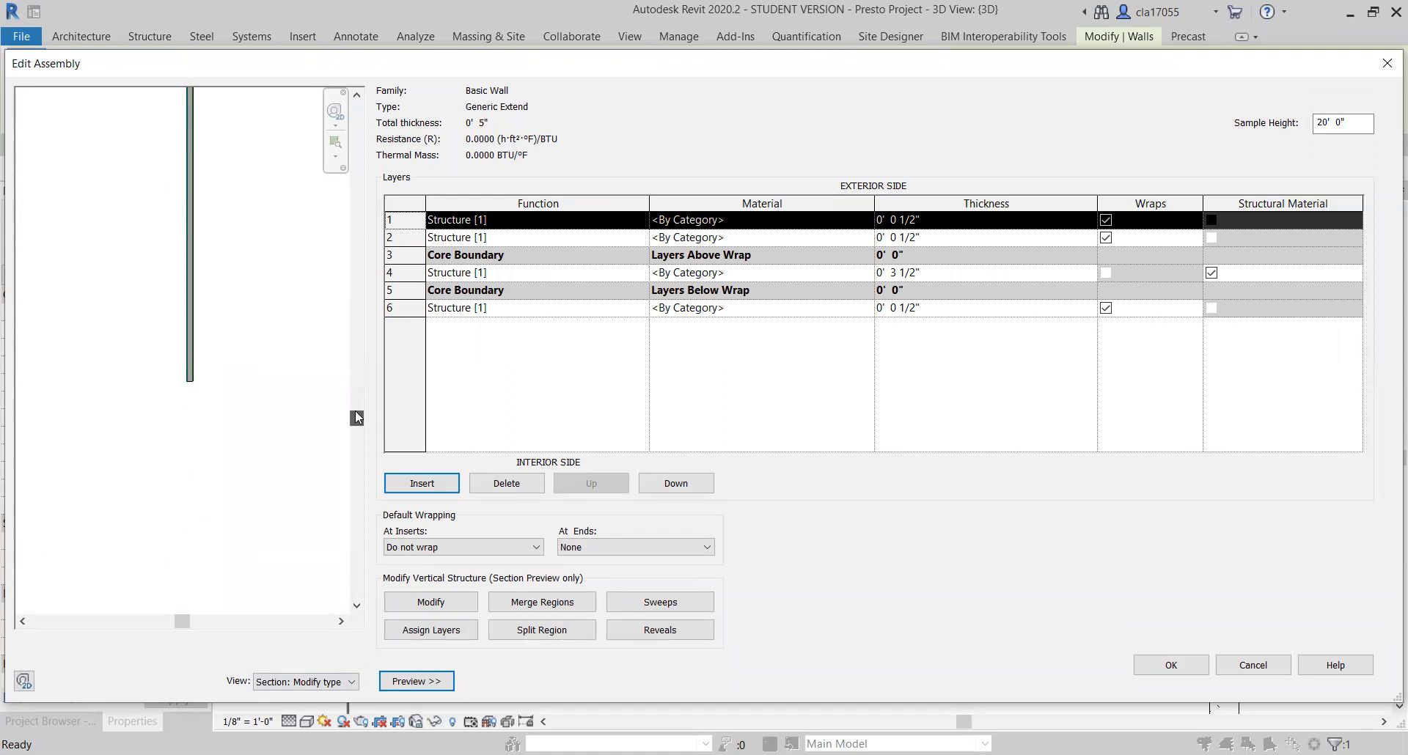
{"action": "scroll", "coordinate": [182, 426], "scroll_direction": "up", "scroll_amount": 5}
{"action": "scroll", "coordinate": [147, 407], "scroll_direction": "up", "scroll_amount": 4}
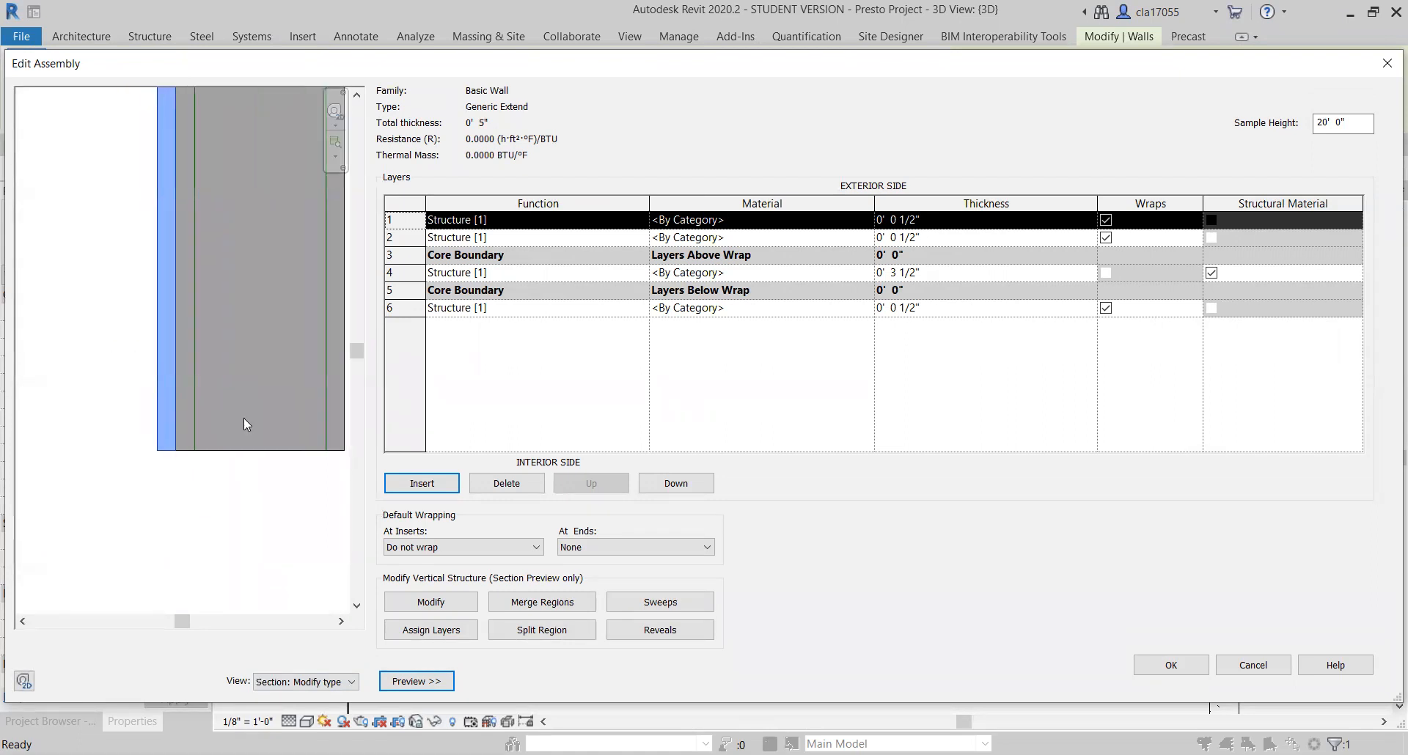
{"action": "left_click", "coordinate": [401, 238]}
{"action": "left_click", "coordinate": [394, 224]}
{"action": "left_click", "coordinate": [394, 231]}
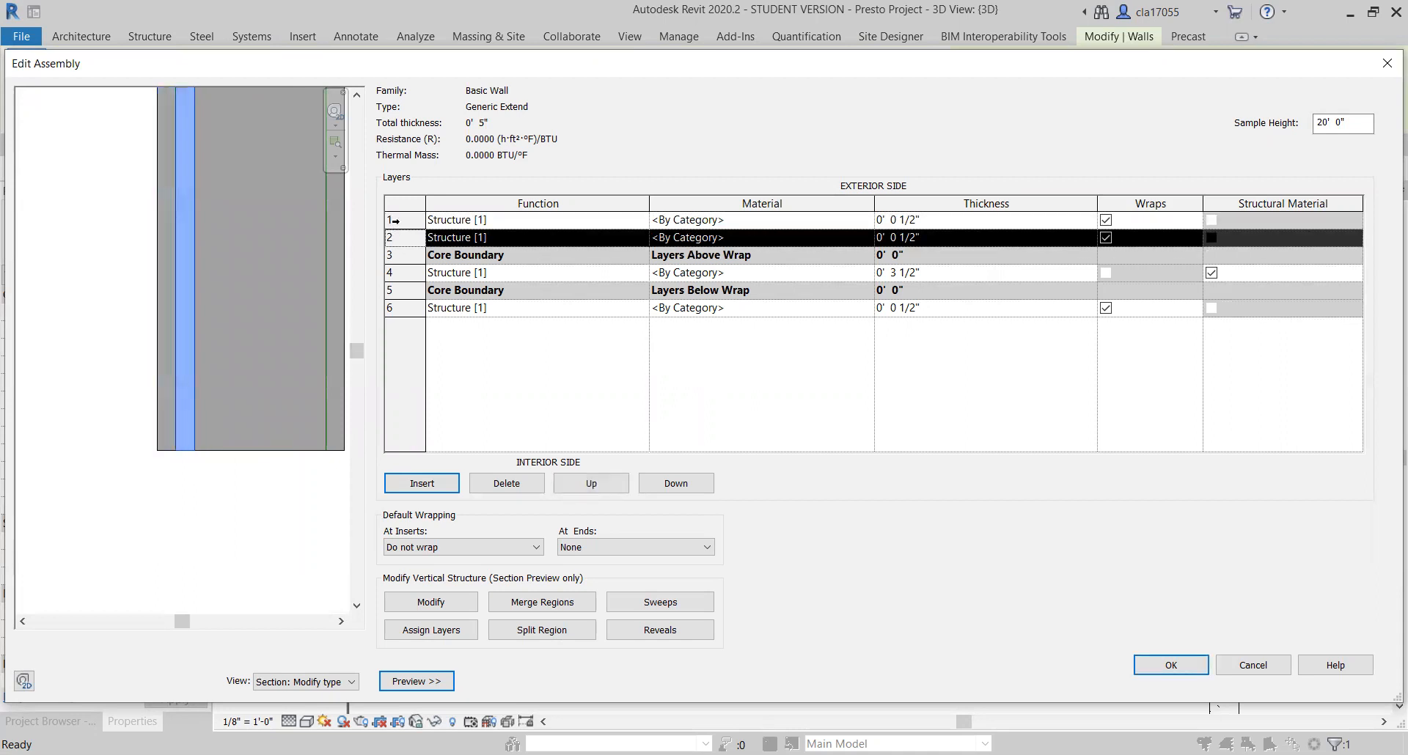
{"action": "left_click", "coordinate": [394, 220]}
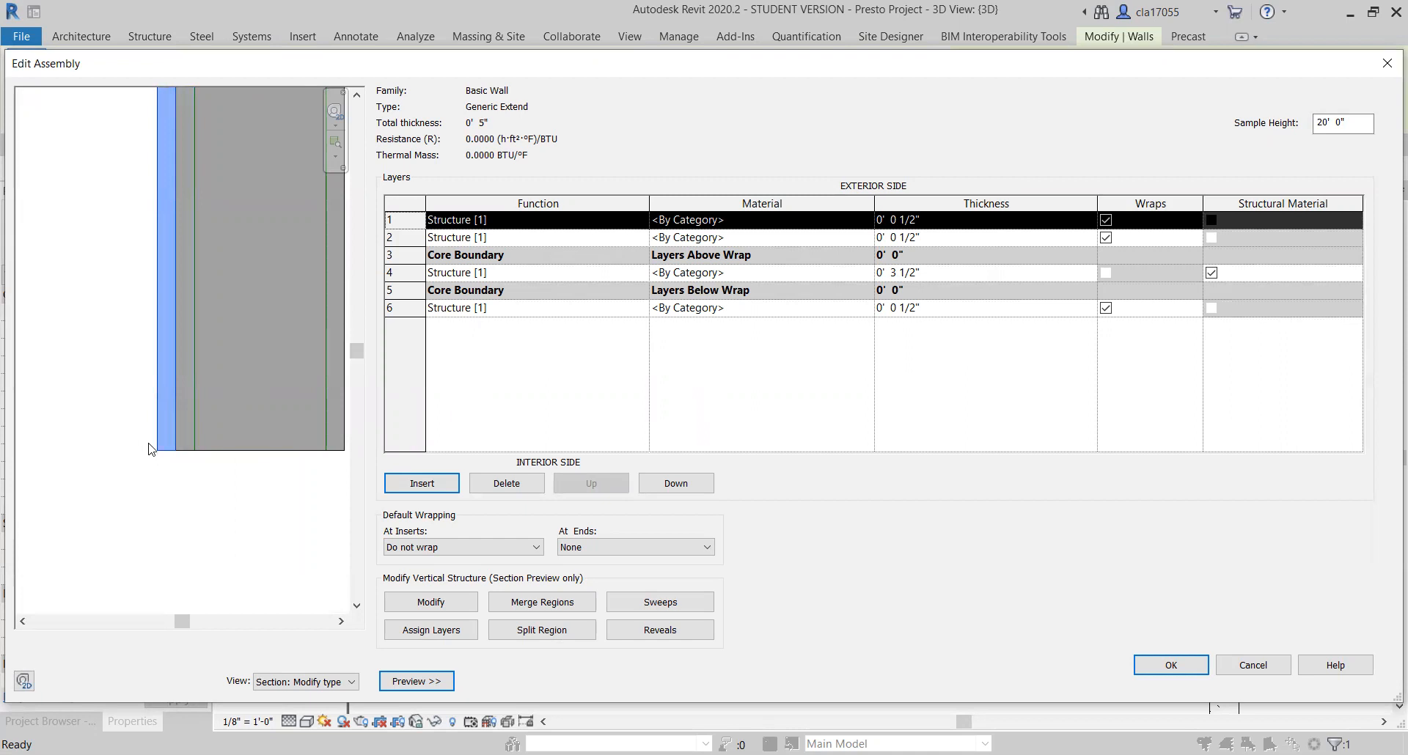
{"action": "scroll", "coordinate": [167, 455], "scroll_direction": "up", "scroll_amount": 2}
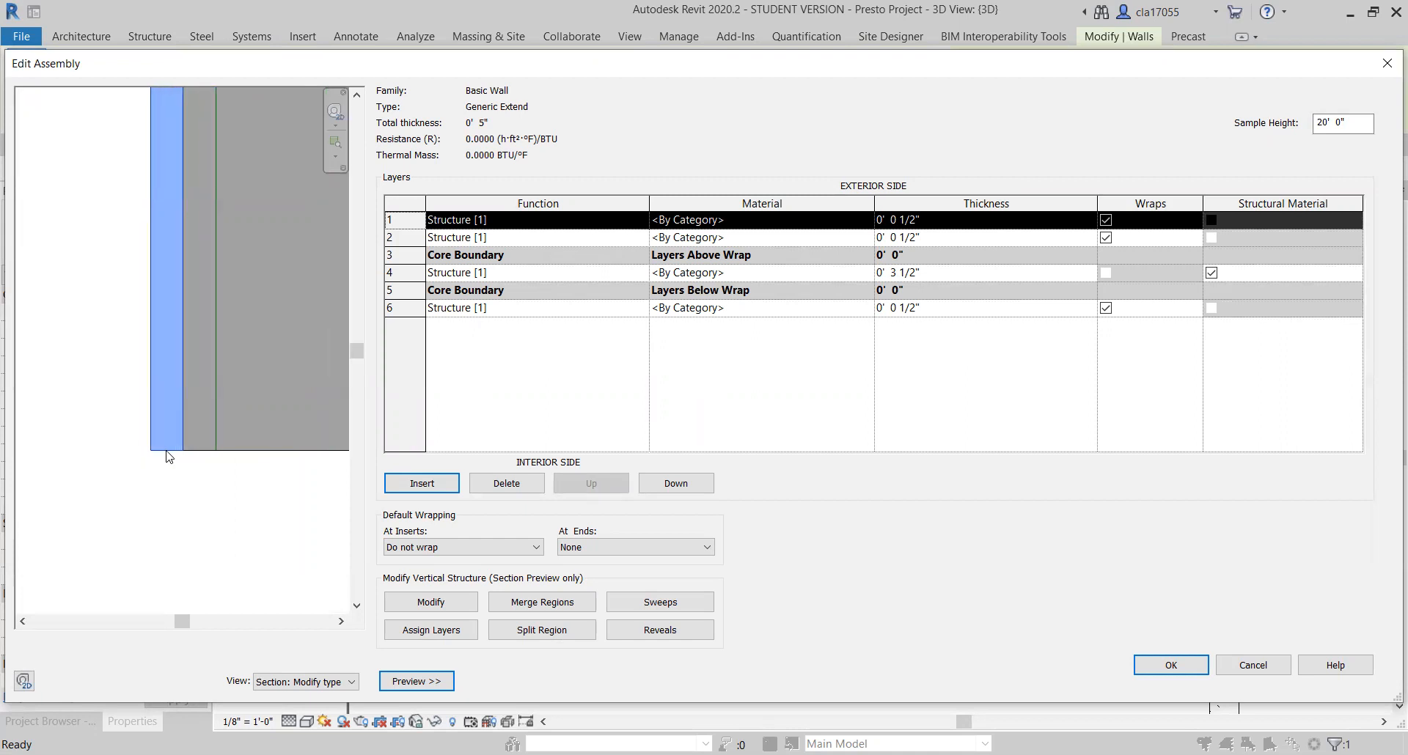
- Unlock the bottom edge of the outermost exterior layer in the section preview to make that region extendable
{"action": "left_click", "coordinate": [433, 603]}
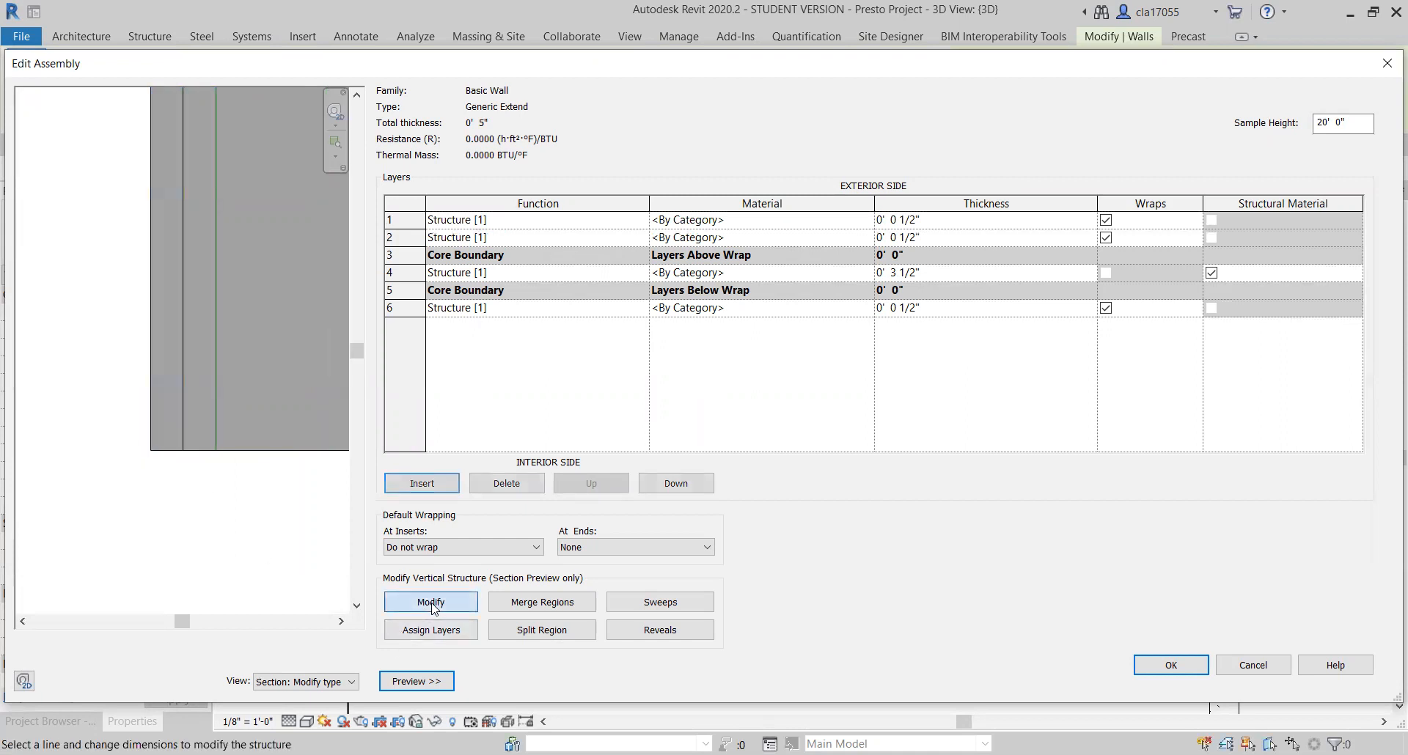
{"action": "left_click", "coordinate": [166, 451]}
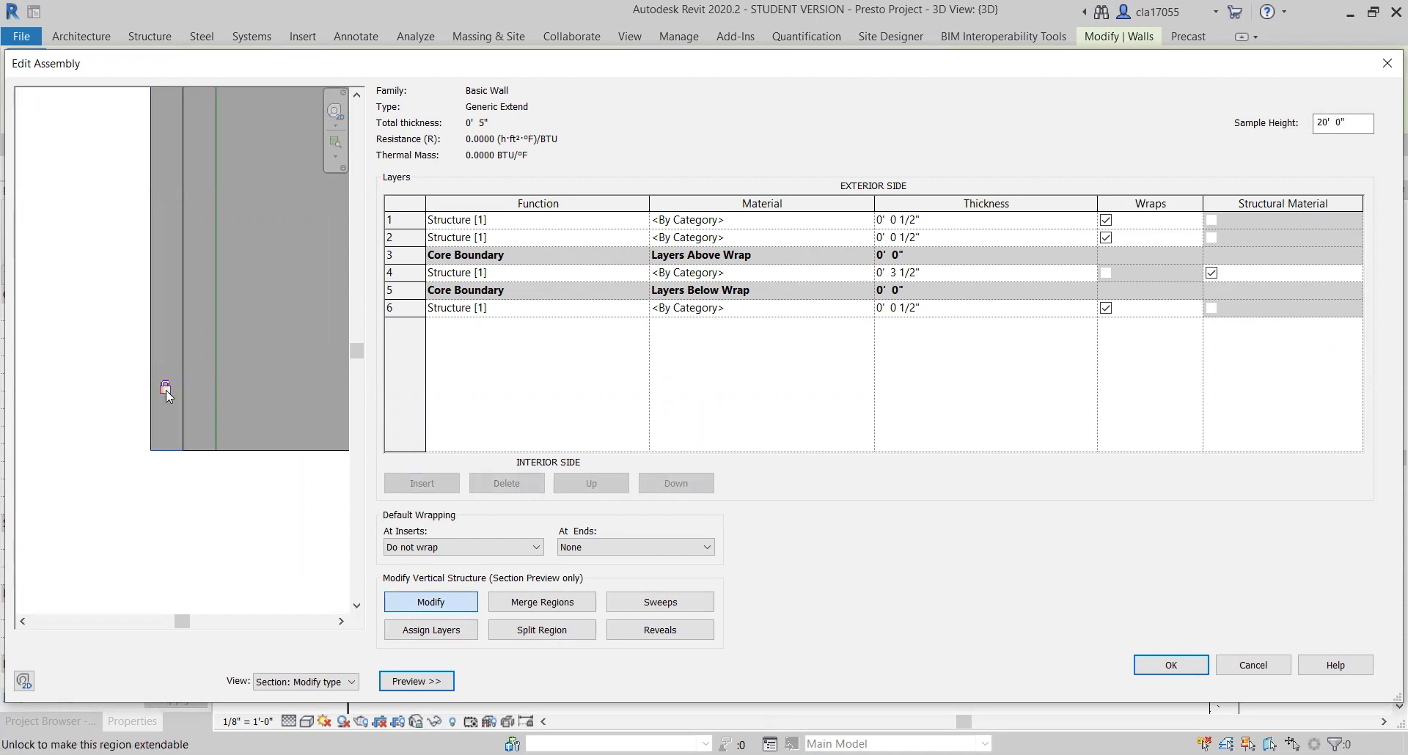
{"action": "left_click", "coordinate": [165, 388]}
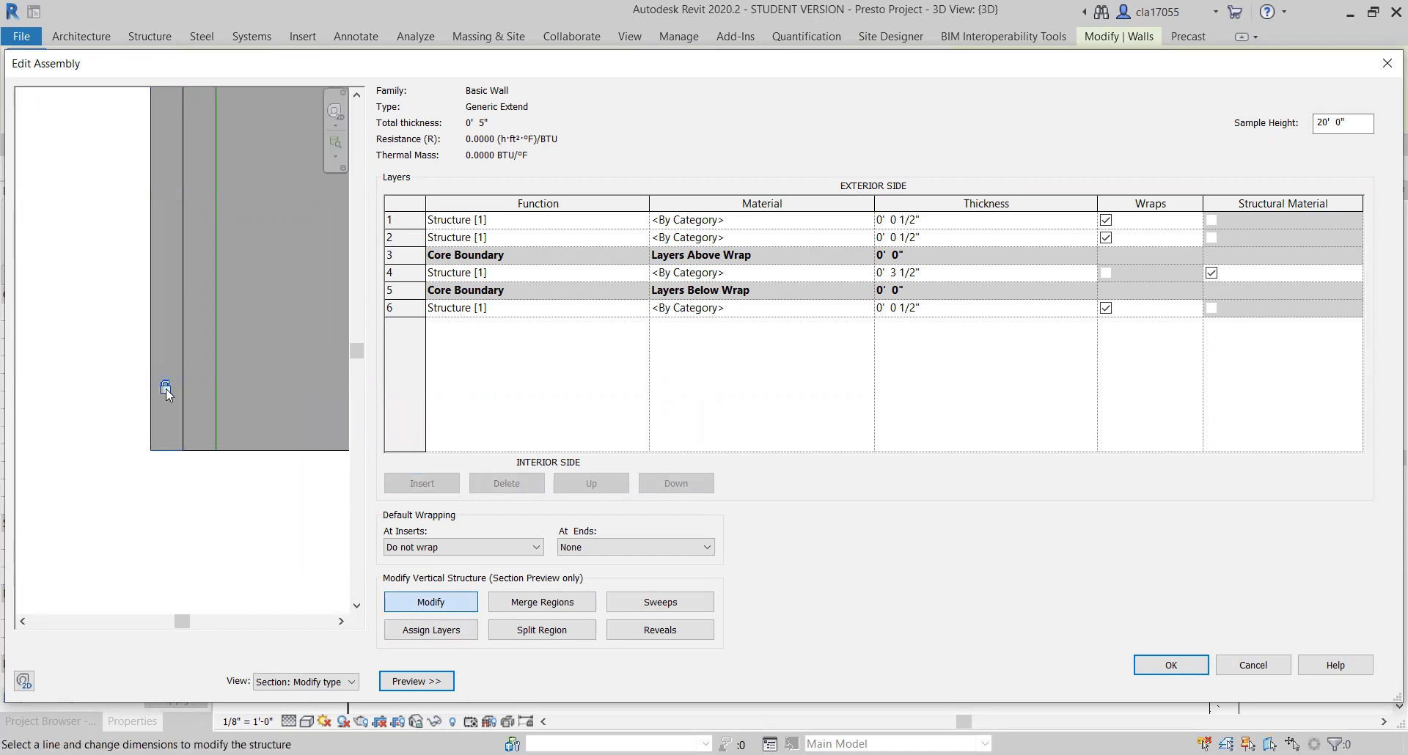
{"action": "left_click", "coordinate": [166, 397]}
{"action": "left_click", "coordinate": [161, 449]}
{"action": "left_click", "coordinate": [167, 450]}
- Unlock the bottom edge of the second exterior layer to make that region extendable as well
{"action": "left_click", "coordinate": [192, 450]}
{"action": "left_click", "coordinate": [198, 386]}
{"action": "key", "text": "Escape"}
{"action": "left_click", "coordinate": [208, 451]}
{"action": "key", "text": "Escape"}
- Reselect the outermost exterior layer's bottom edge, toggle its lock and leave the edge unlocked
{"action": "left_click", "coordinate": [163, 450]}
{"action": "right_click", "coordinate": [161, 389]}
{"action": "key", "text": "Escape"}
{"action": "left_click", "coordinate": [166, 388]}
{"action": "left_click", "coordinate": [166, 389]}
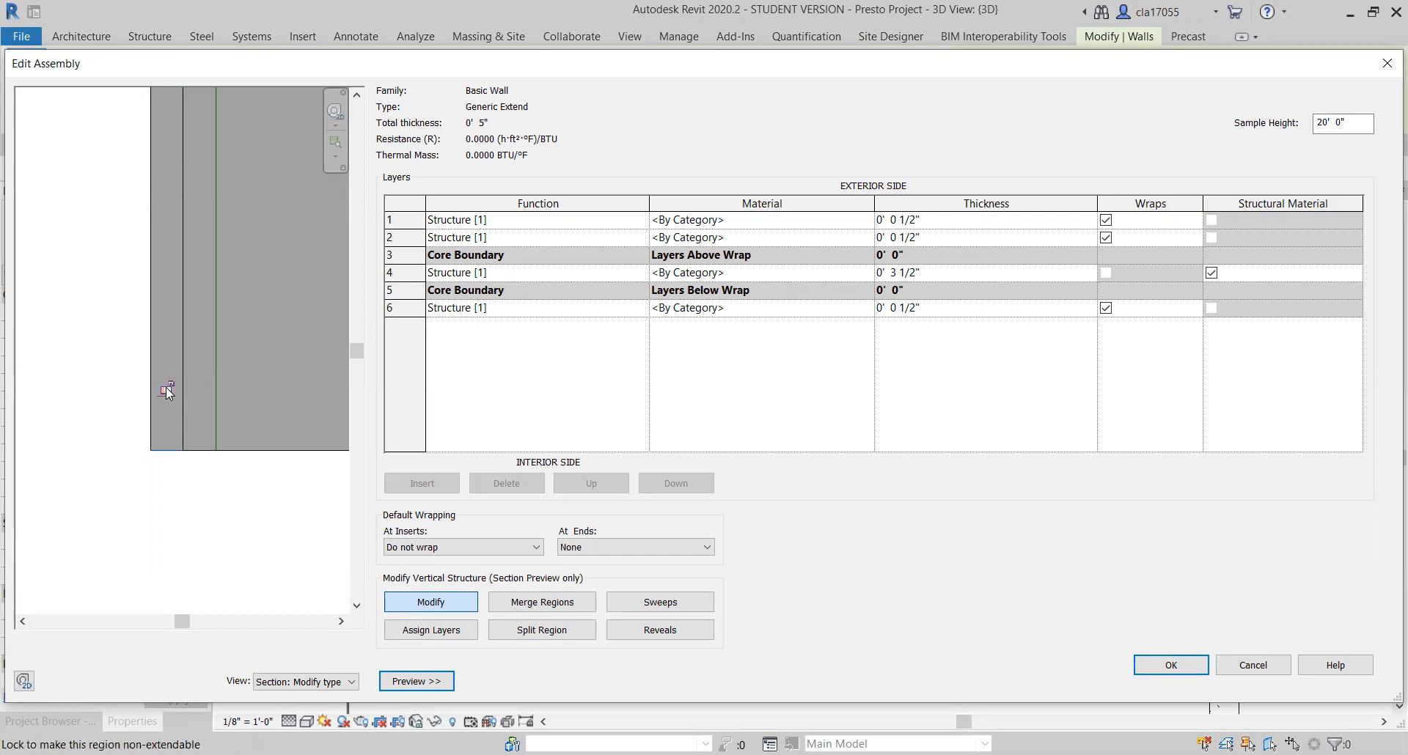
- Check the second exterior layer's bottom-edge lock, highlight both exterior layers in the preview, and accept the assembly and type properties
{"action": "left_click", "coordinate": [191, 450]}
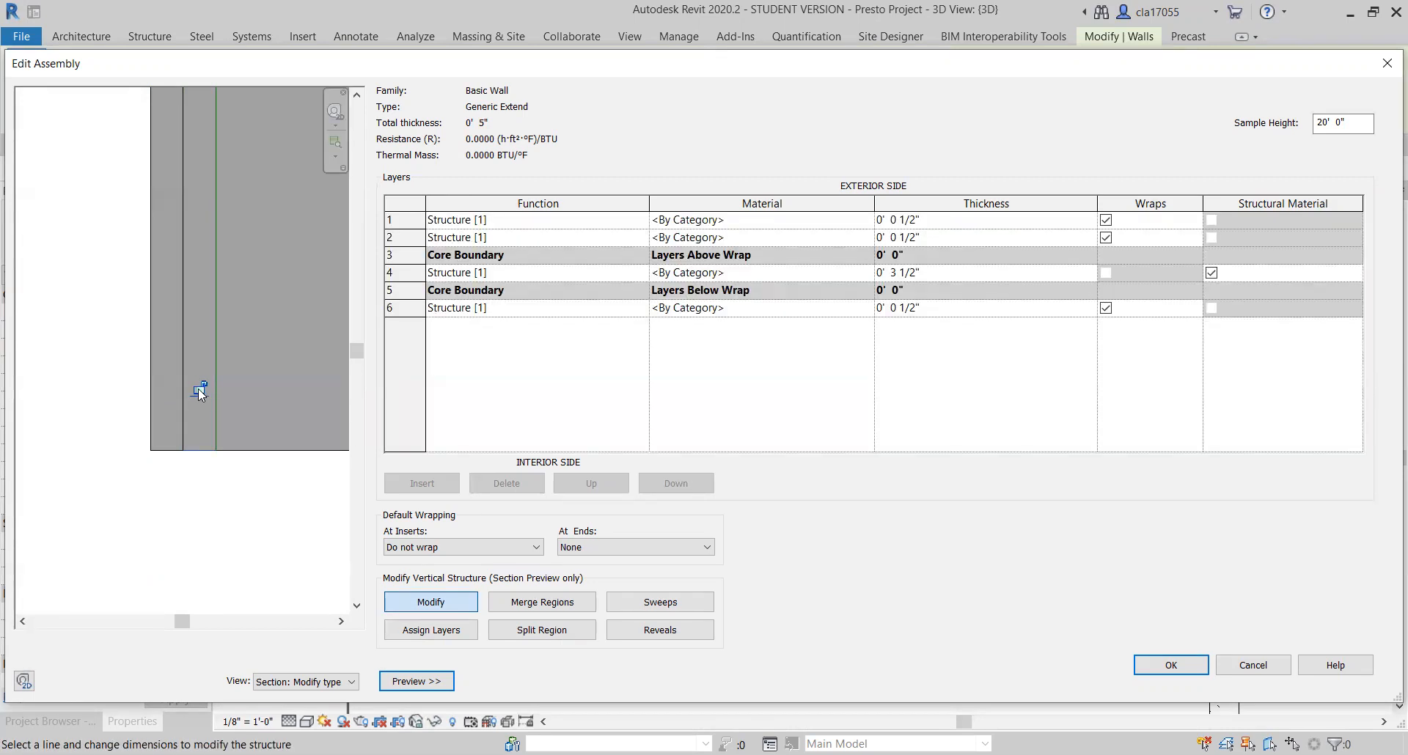
{"action": "left_click", "coordinate": [204, 493]}
{"action": "scroll", "coordinate": [242, 473], "scroll_direction": "down", "scroll_amount": 2}
{"action": "left_click_drag", "start_coordinate": [183, 621], "coordinate": [203, 621]}
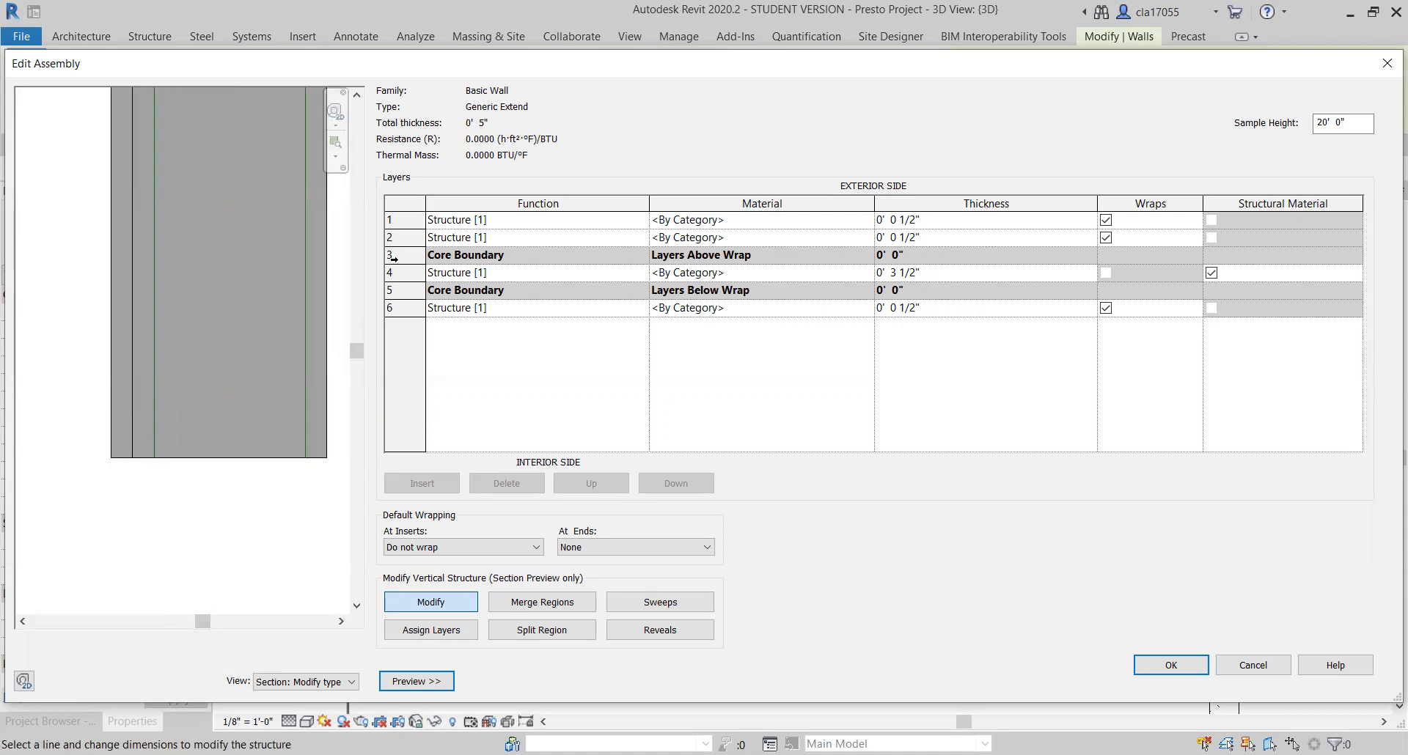
{"action": "left_click", "coordinate": [401, 238]}
{"action": "left_click", "coordinate": [404, 220]}
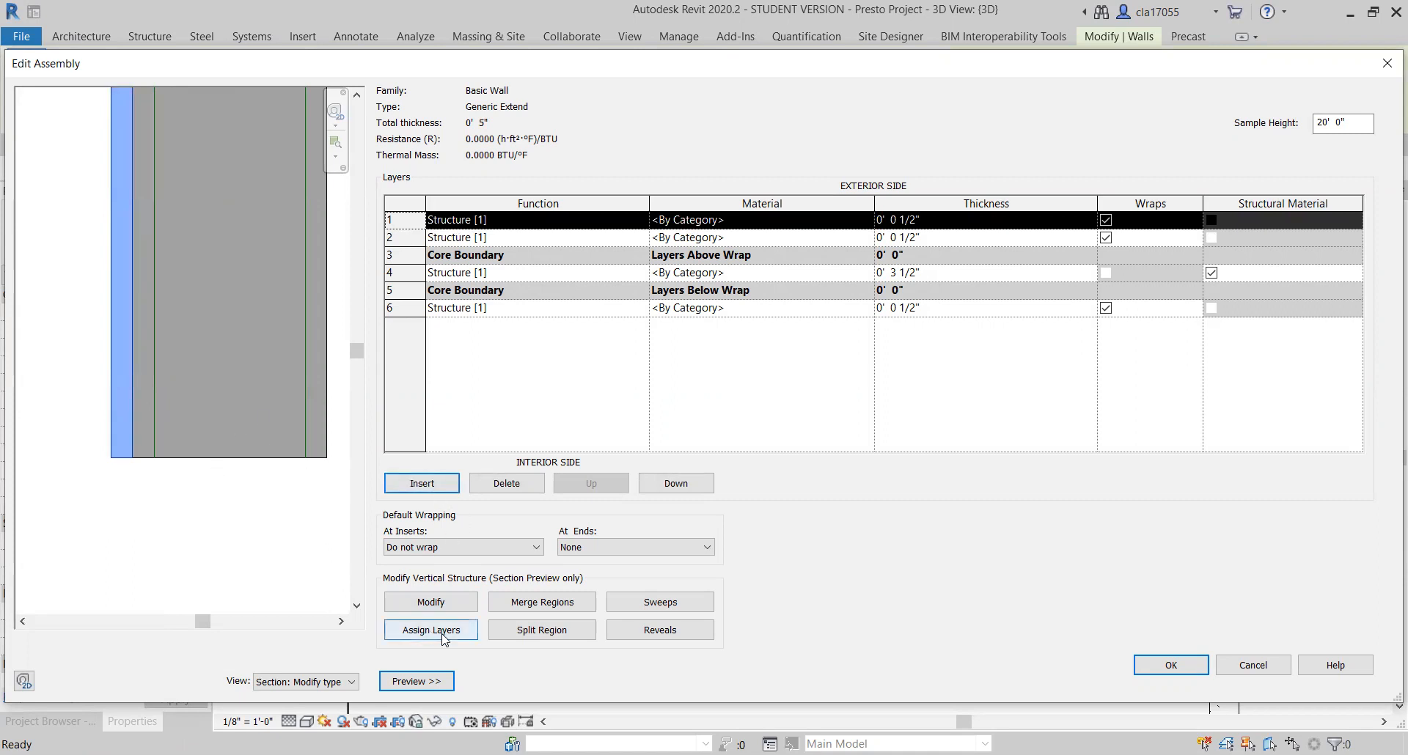
{"action": "left_click", "coordinate": [1172, 665]}
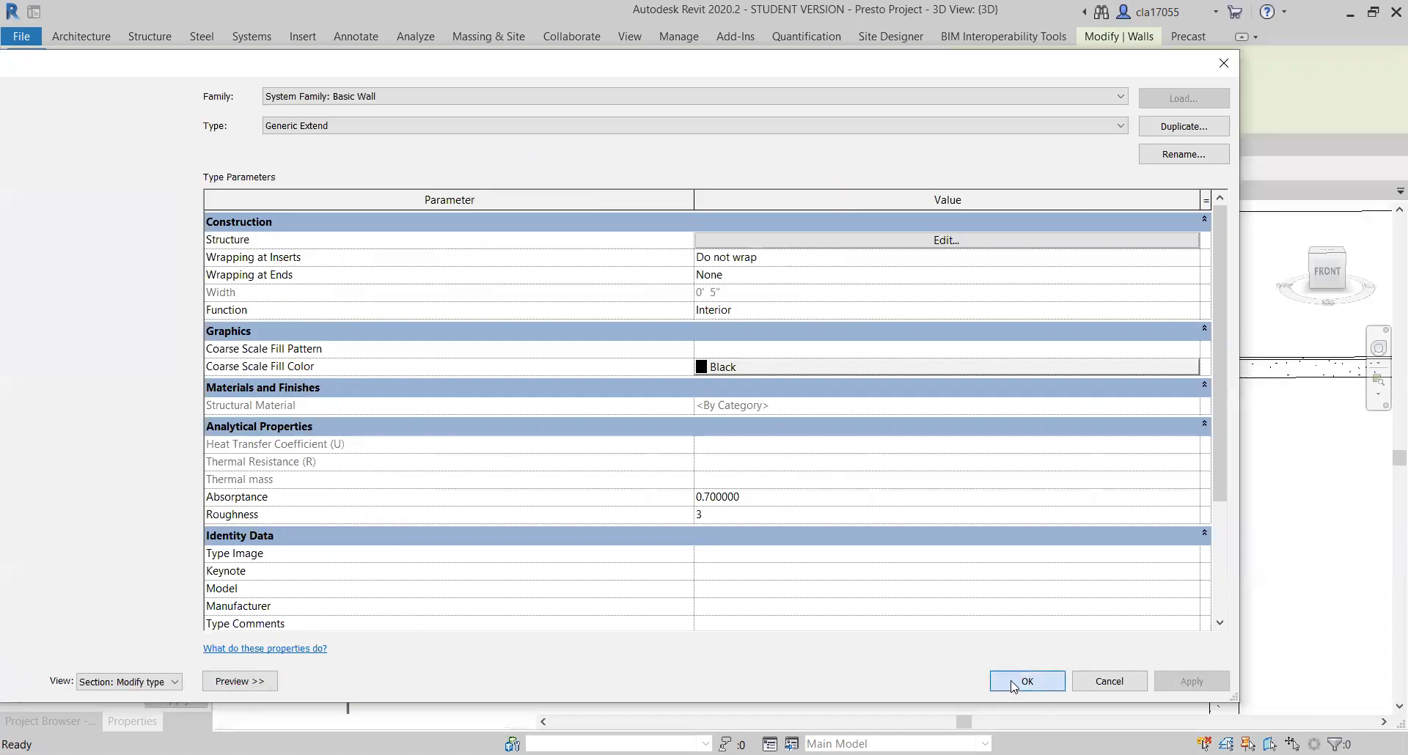
{"action": "left_click", "coordinate": [1013, 684]}
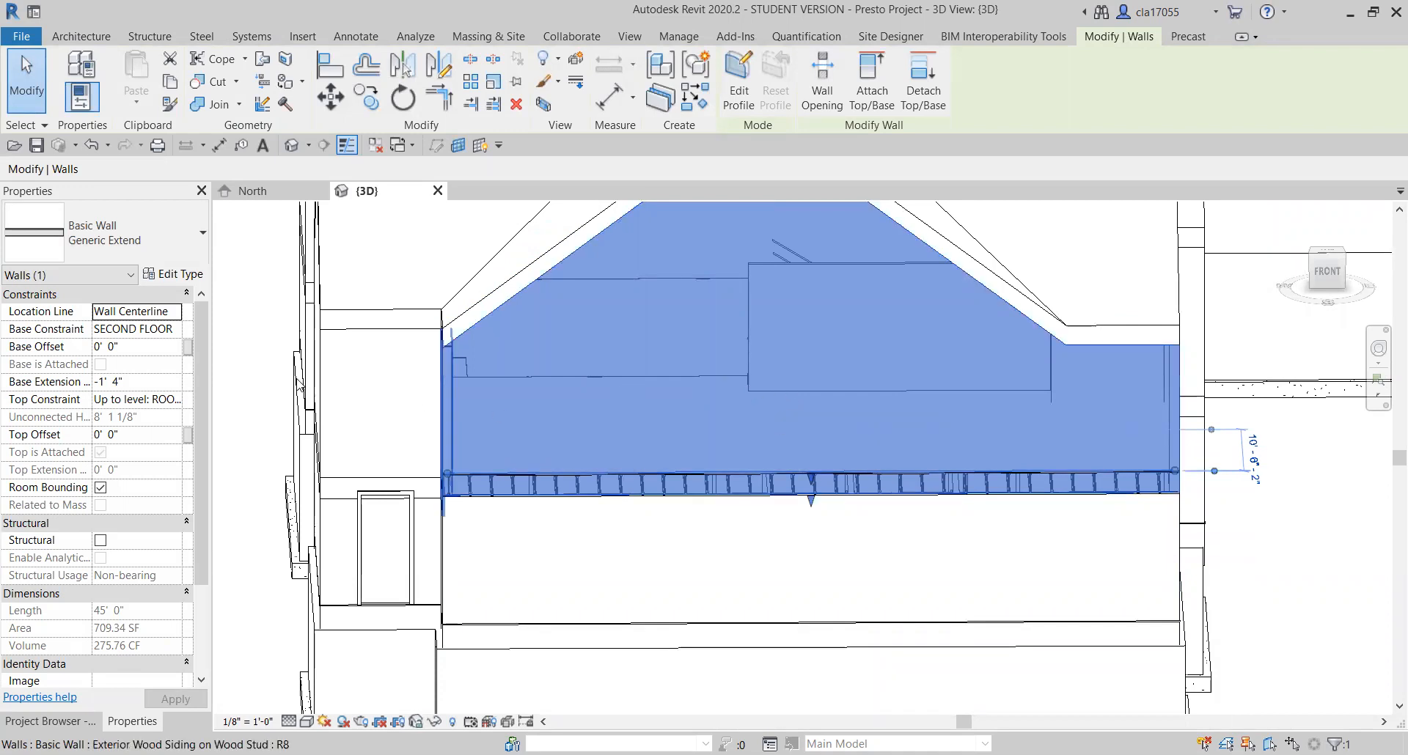
- Reset the selected second-floor wall's Base Extension to 0' 0"
{"action": "left_click", "coordinate": [142, 383]}
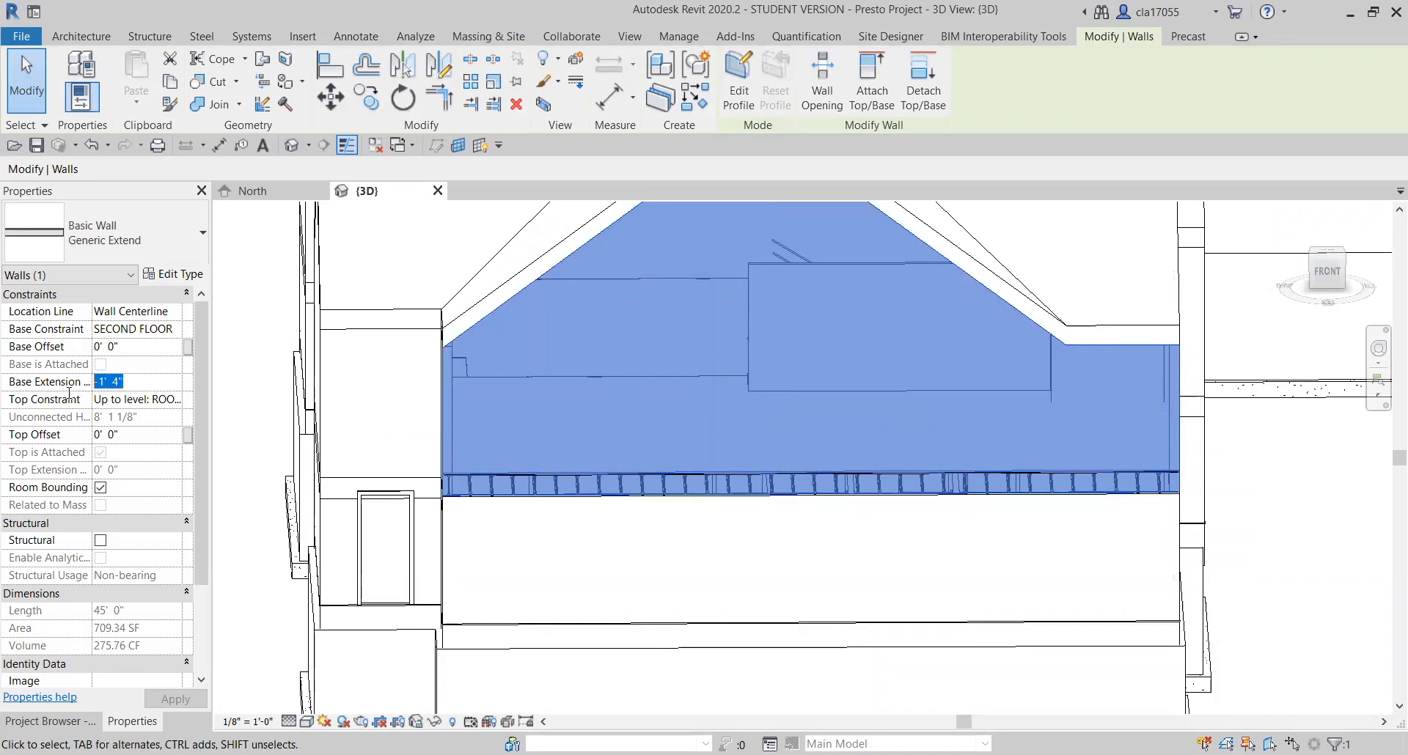
{"action": "key", "text": "BackSpace"}
{"action": "key", "text": "Return"}
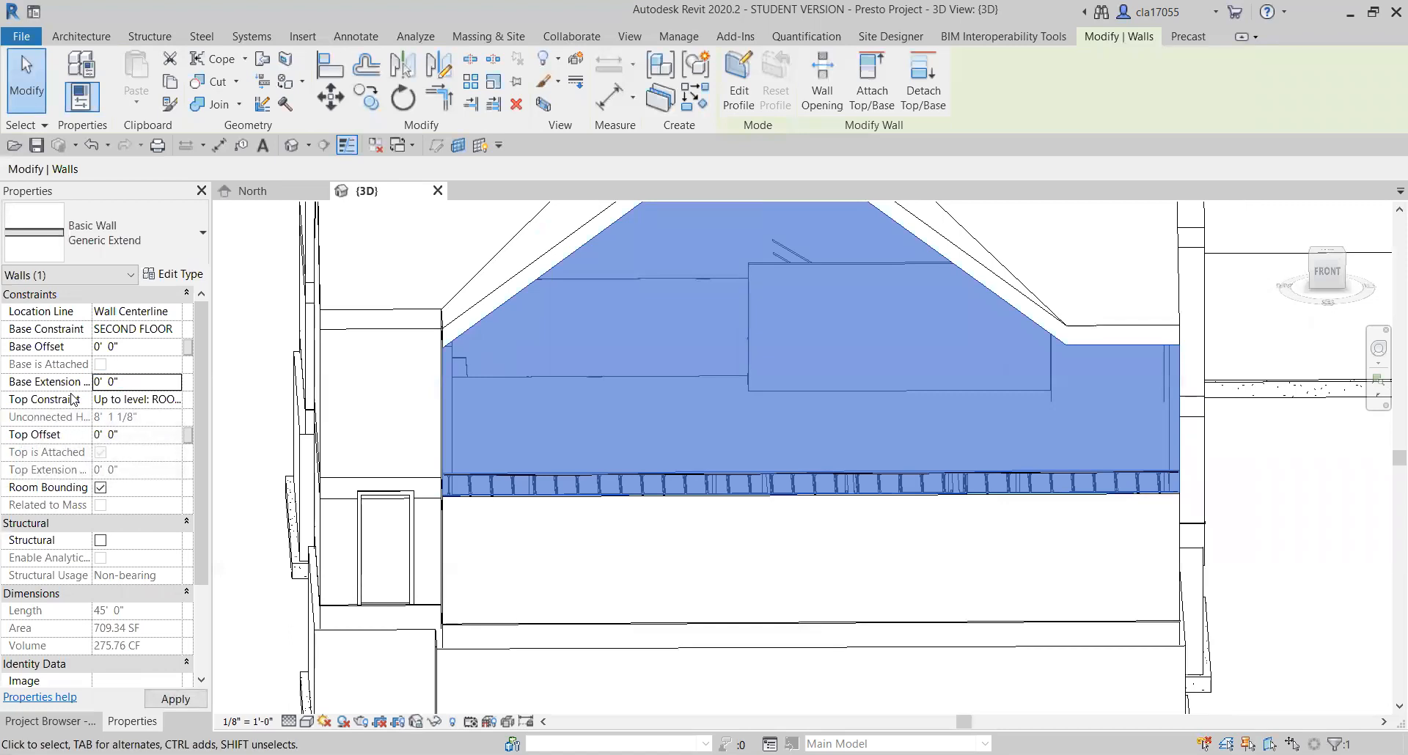
{"action": "left_click", "coordinate": [144, 382]}
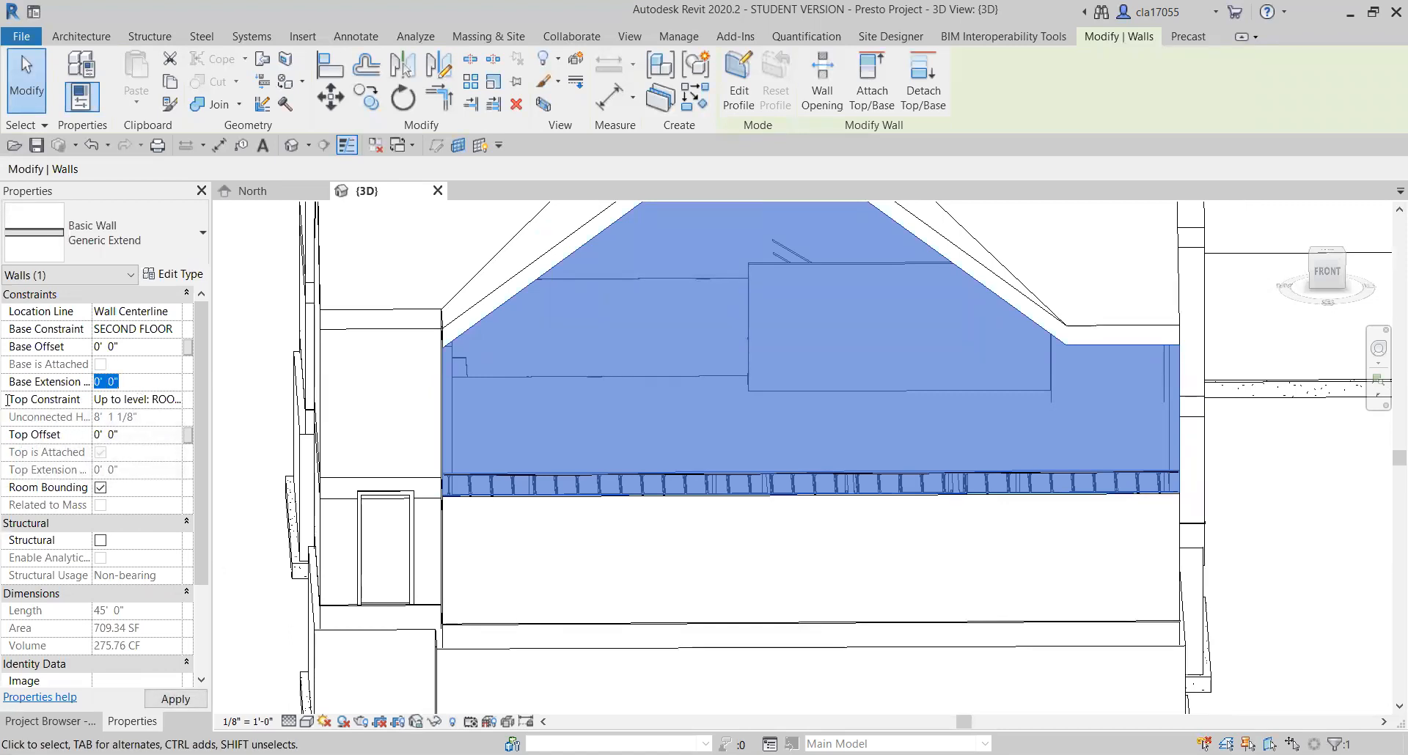
{"action": "key", "text": "Escape"}
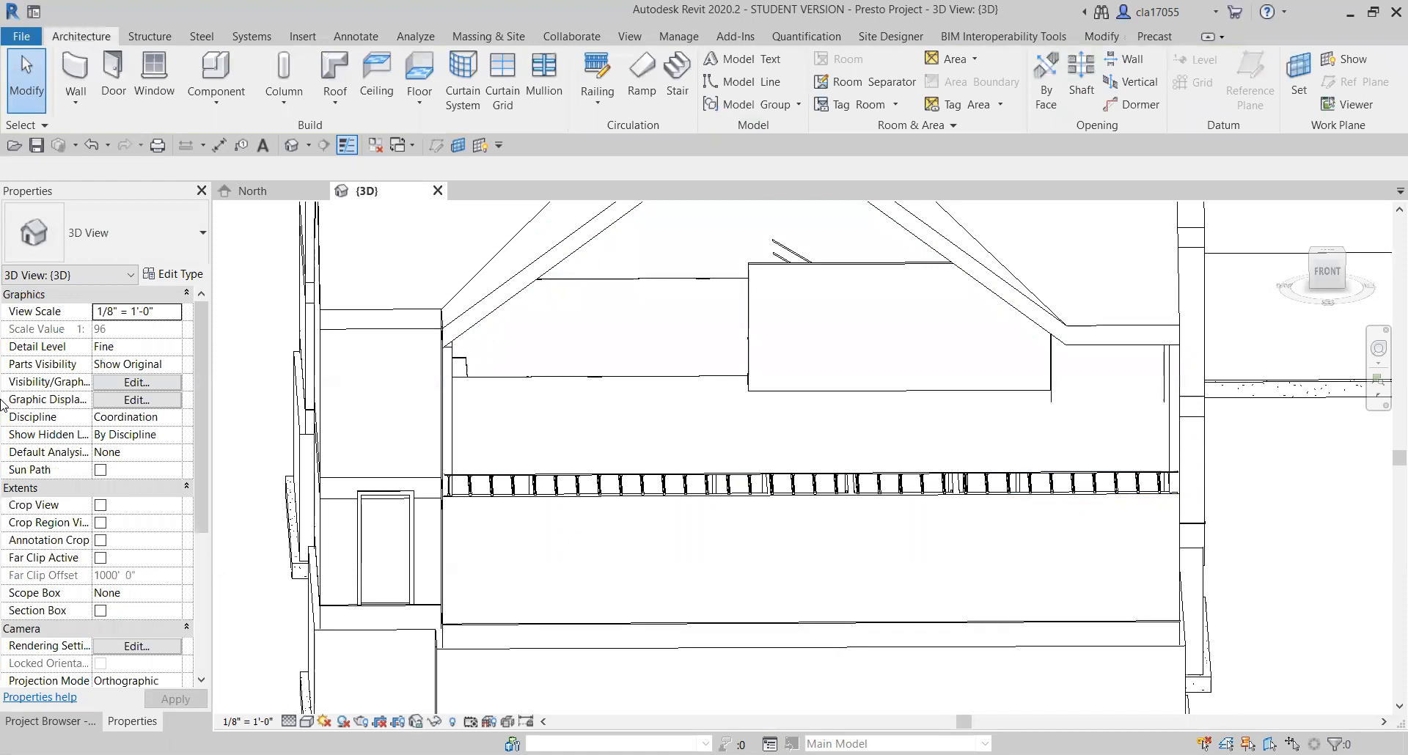
{"action": "left_click", "coordinate": [687, 436]}
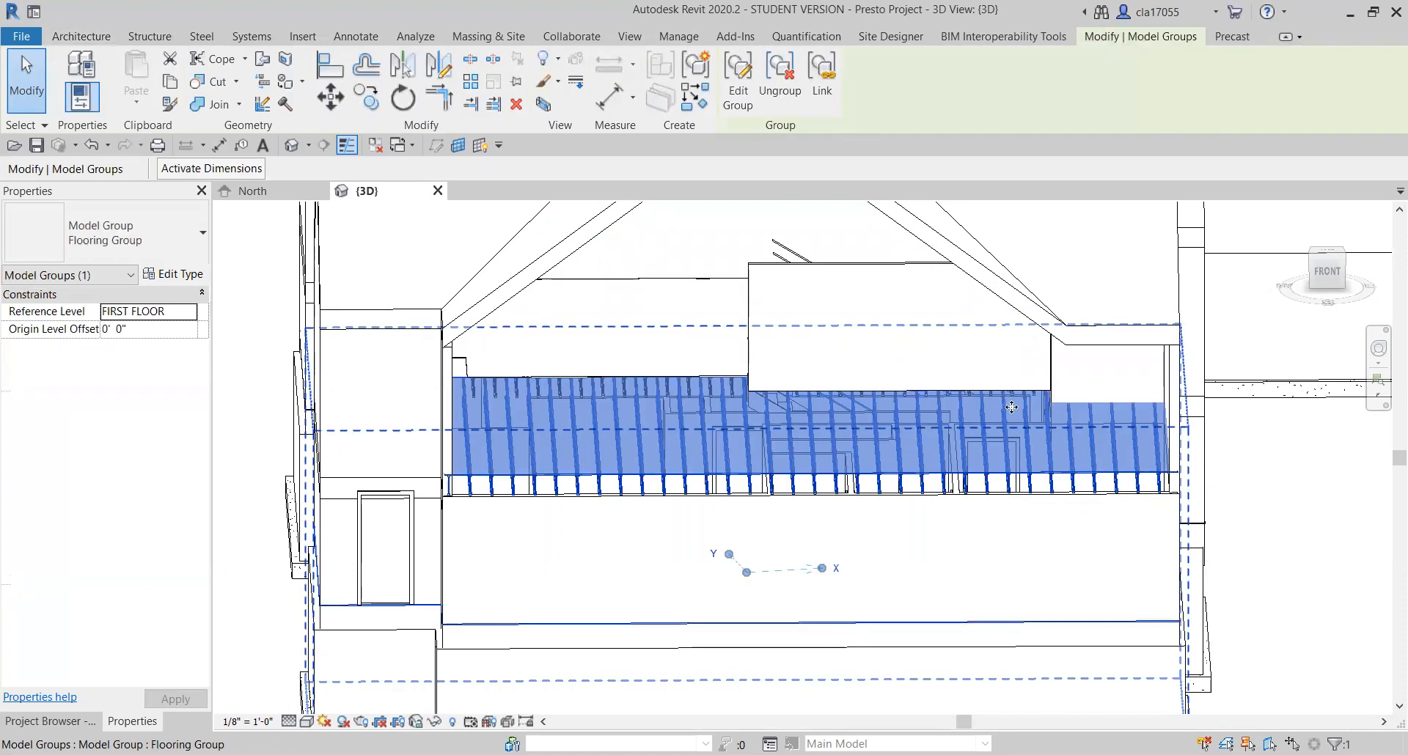
{"action": "key", "text": "Escape"}
{"action": "middle_click_drag", "start_coordinate": [1085, 541], "coordinate": [934, 520], "text": "shift"}
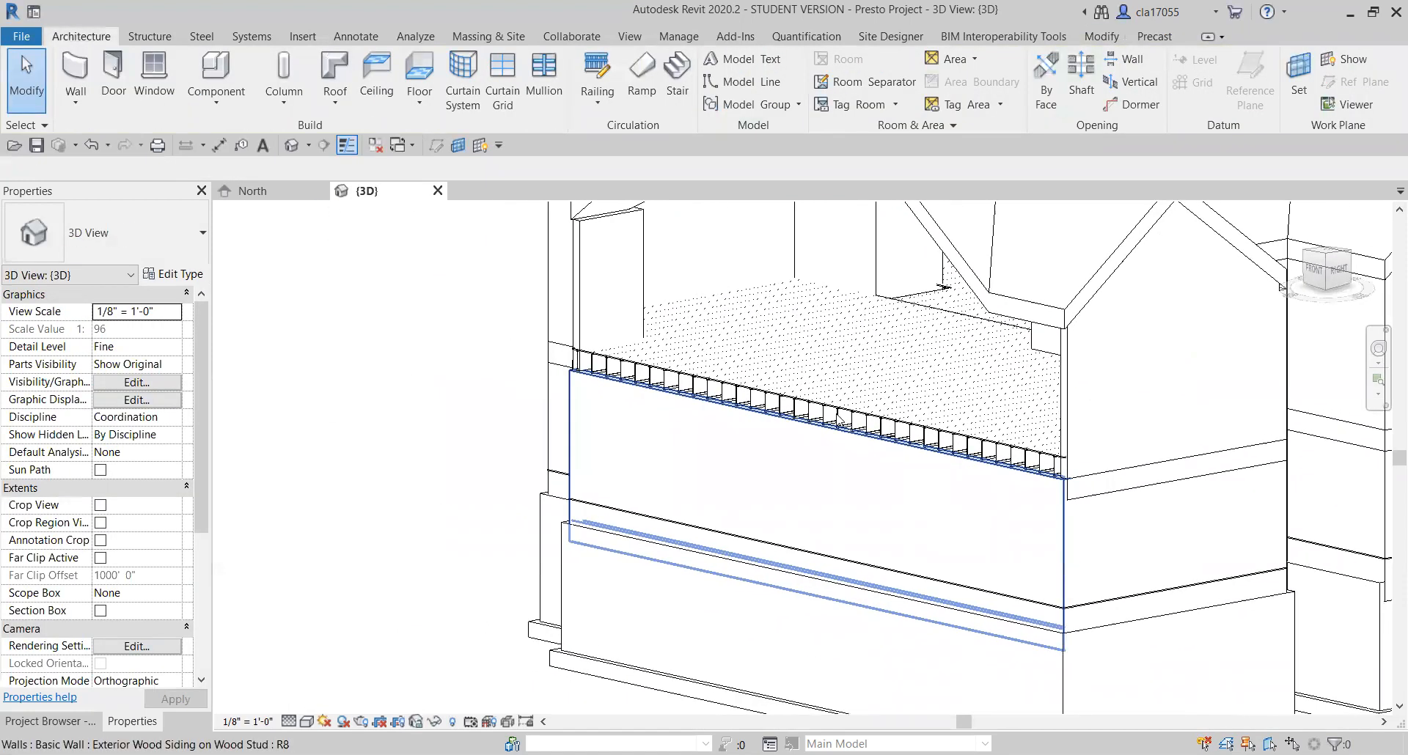
{"action": "key", "text": "ctrl+z"}
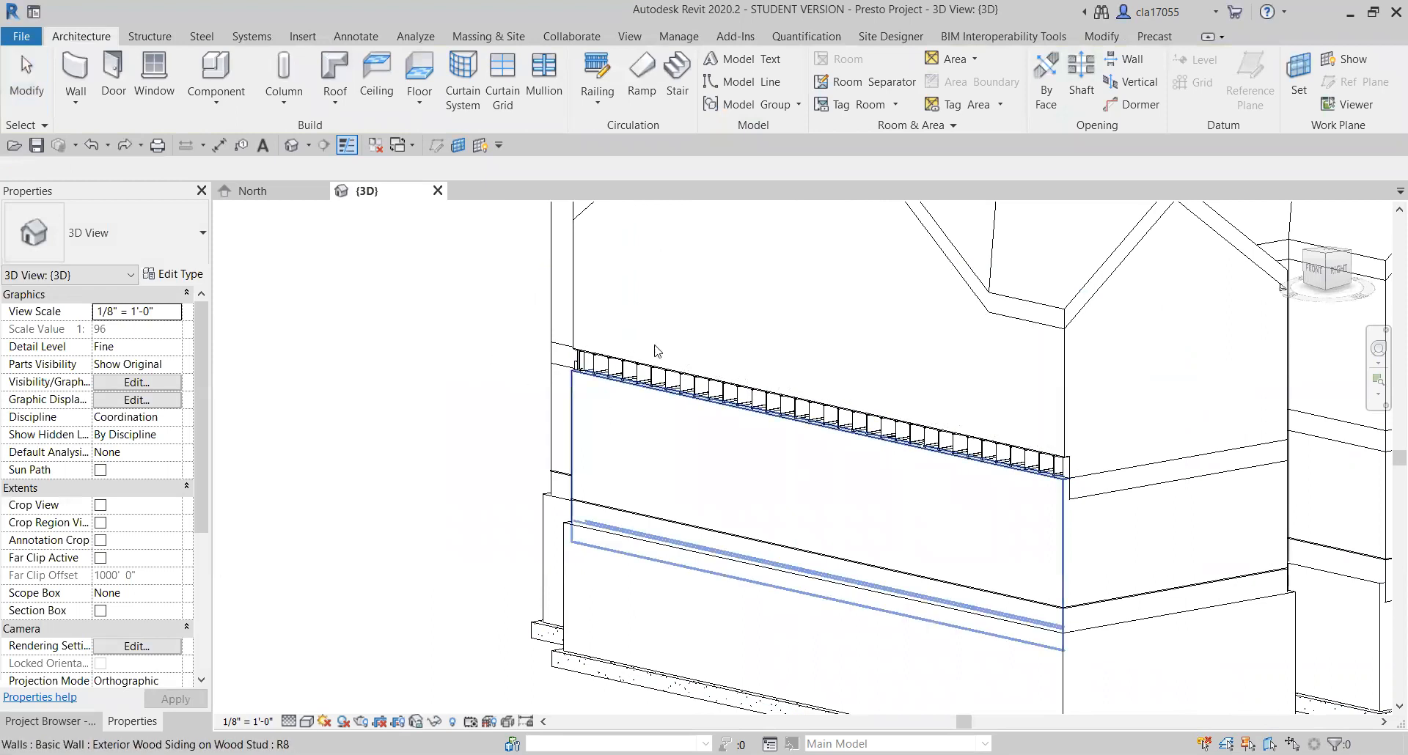
- Select the second-floor wall above the exposed joists and set its Base Extension to 16"
{"action": "left_click", "coordinate": [698, 281]}
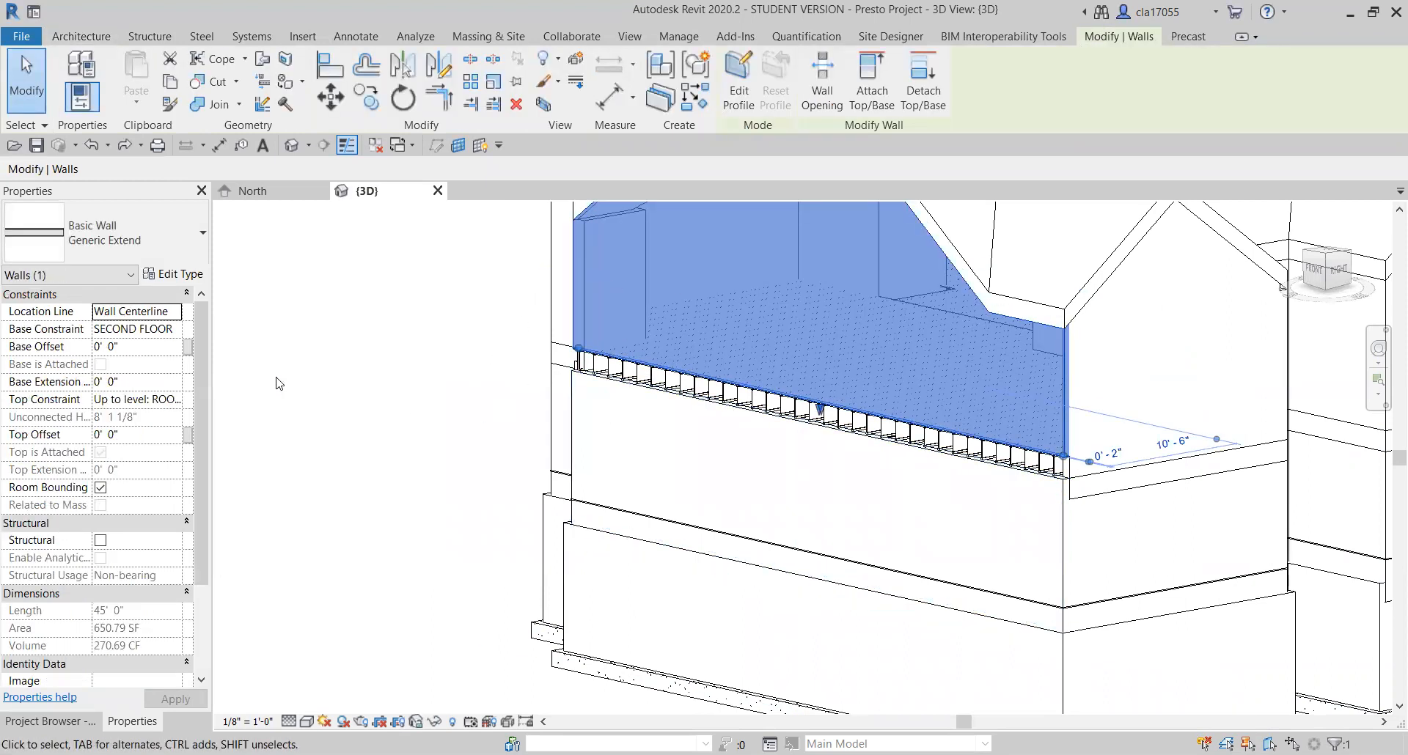
{"action": "left_click", "coordinate": [143, 381]}
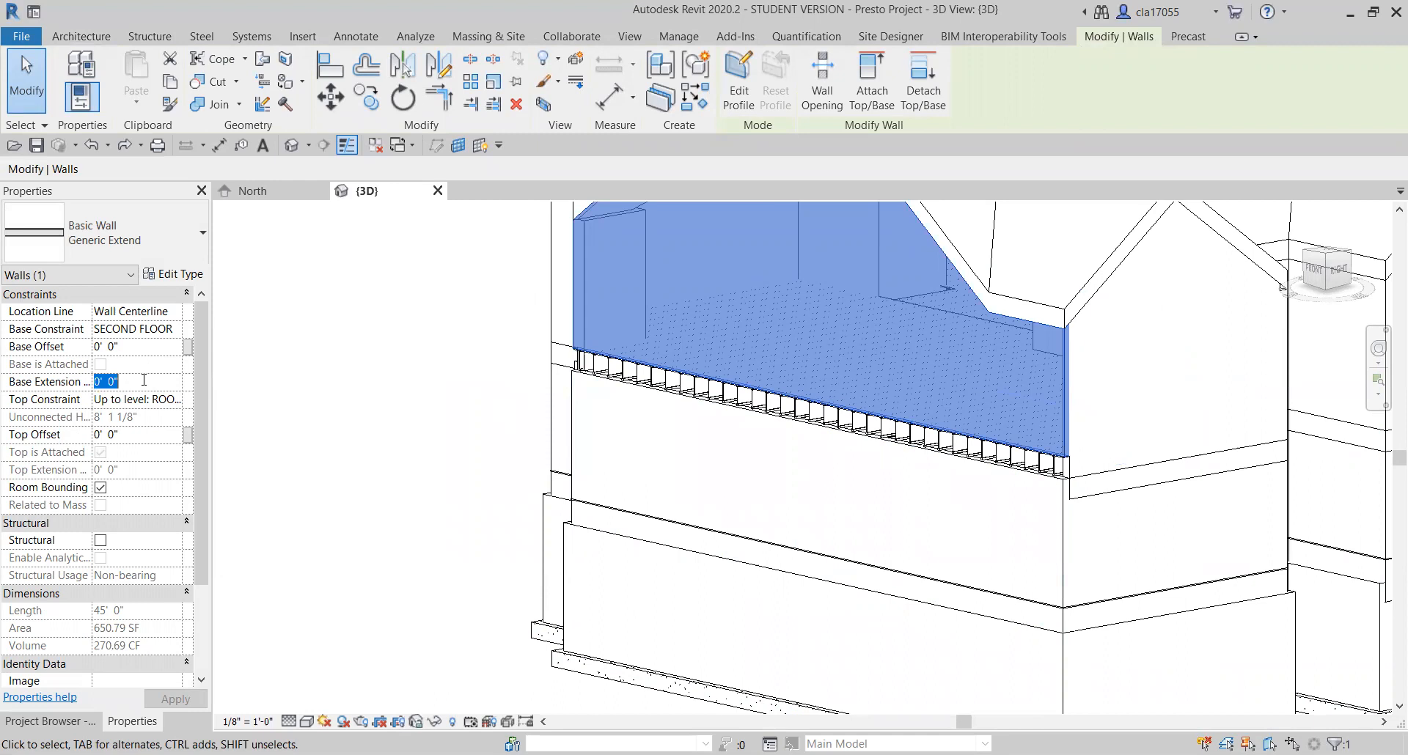
{"action": "type", "text": "16"}
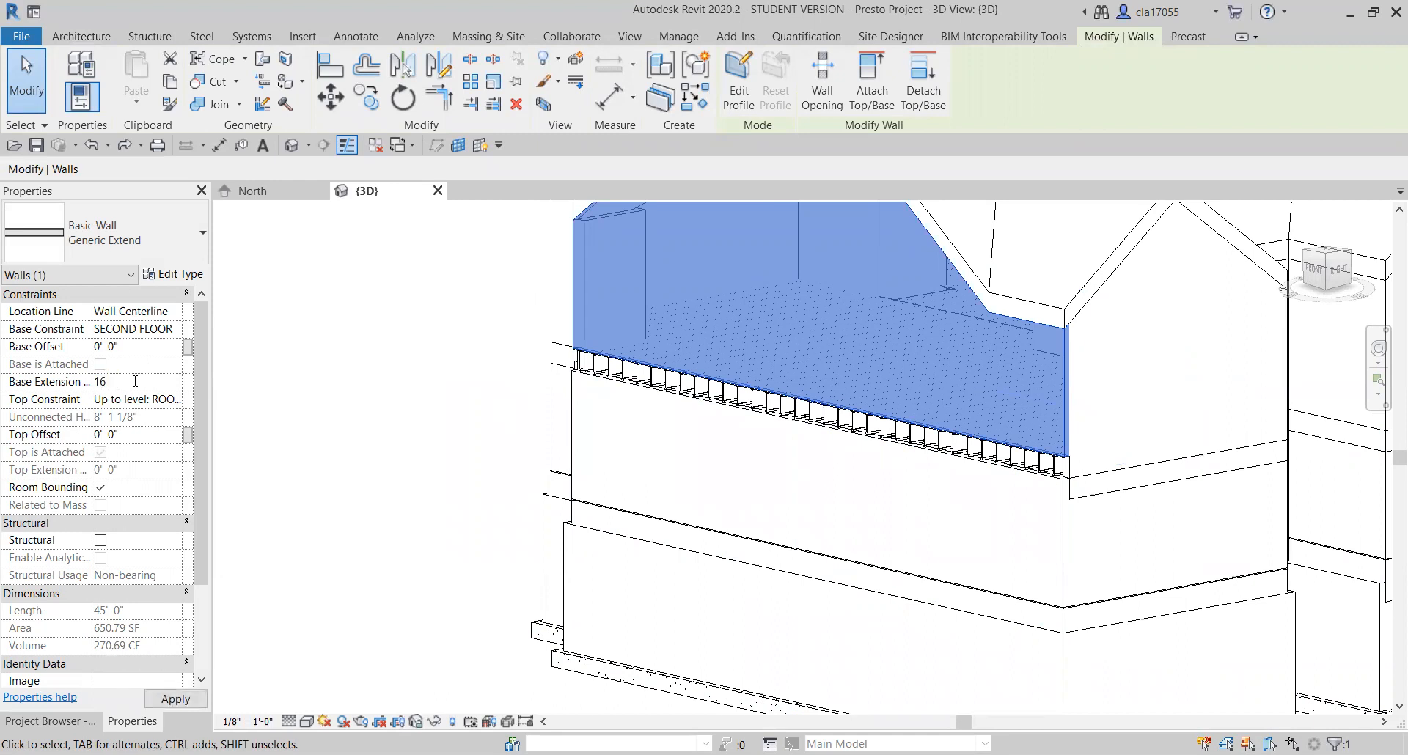
{"action": "type", "text": "\""}
{"action": "key", "text": "Return"}
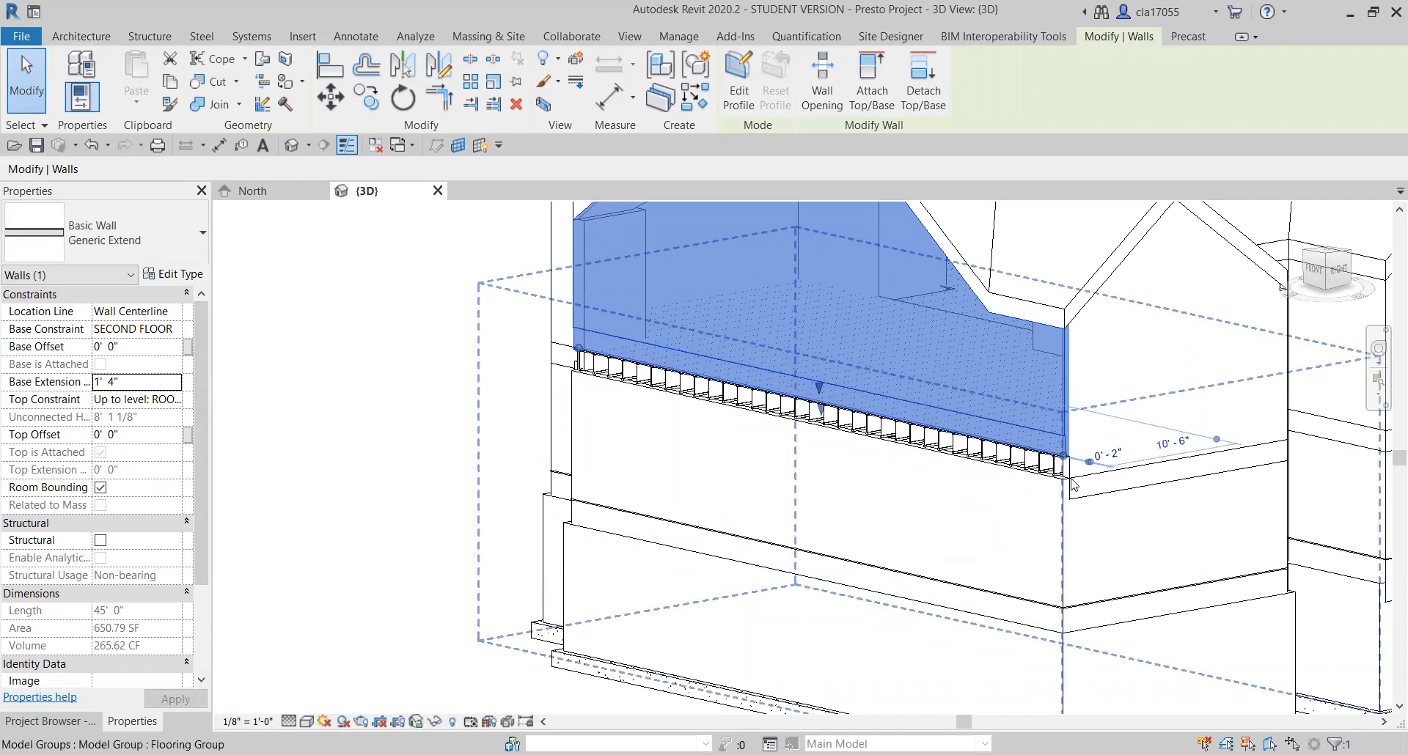
- Set the second-floor wall's Base Extension to -1' 4" to extend its exterior layers down over the floor joists
{"action": "left_click", "coordinate": [394, 356]}
{"action": "left_click", "coordinate": [713, 300]}
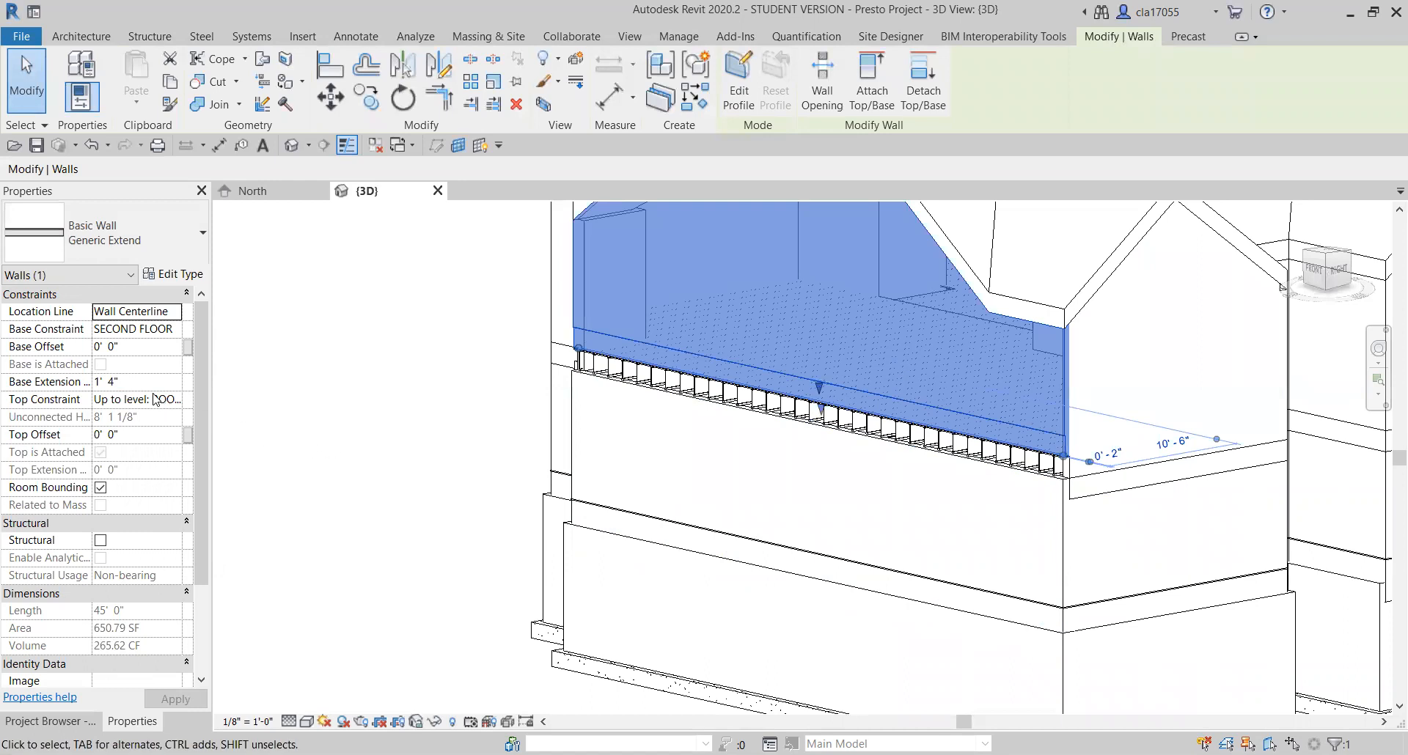
{"action": "left_click", "coordinate": [111, 382]}
{"action": "type", "text": "-"}
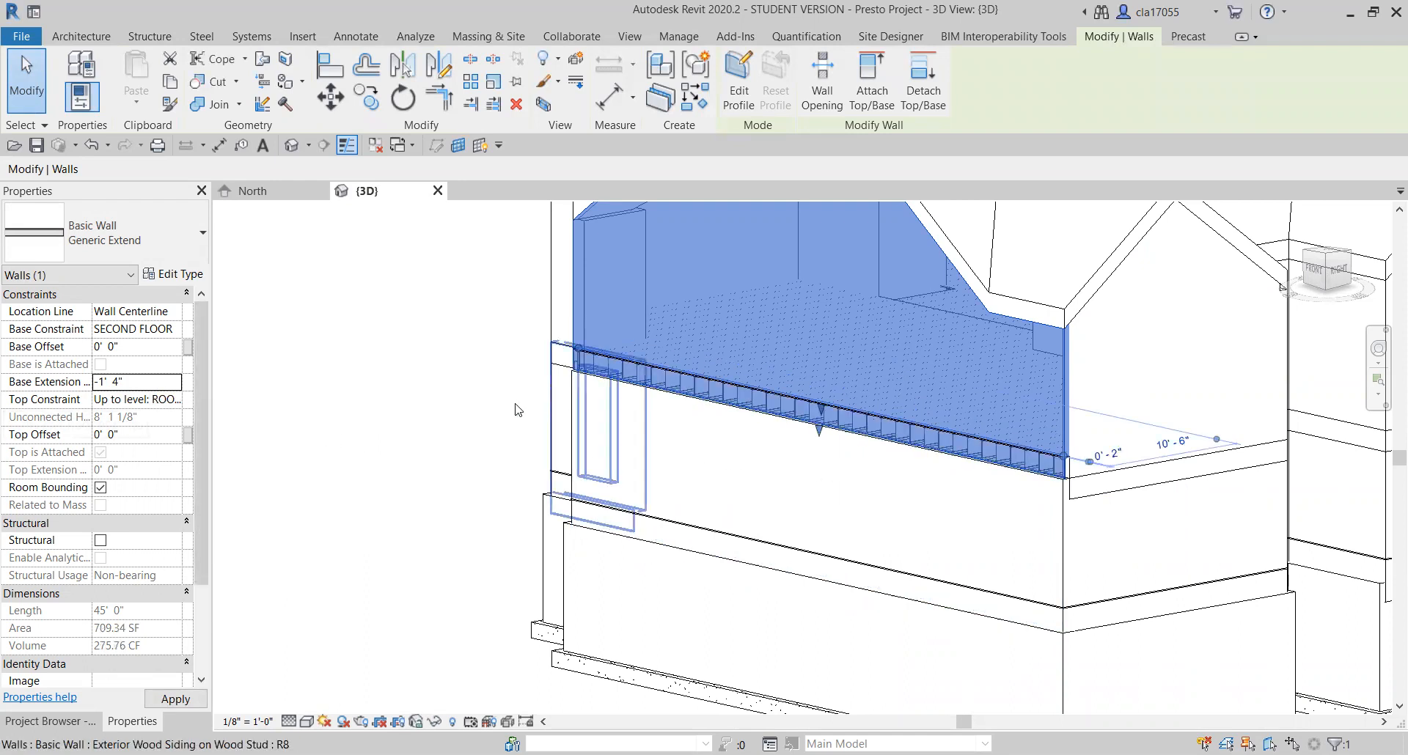
{"action": "left_click", "coordinate": [260, 340]}
{"action": "middle_click_drag", "start_coordinate": [484, 453], "coordinate": [585, 458], "text": "shift"}
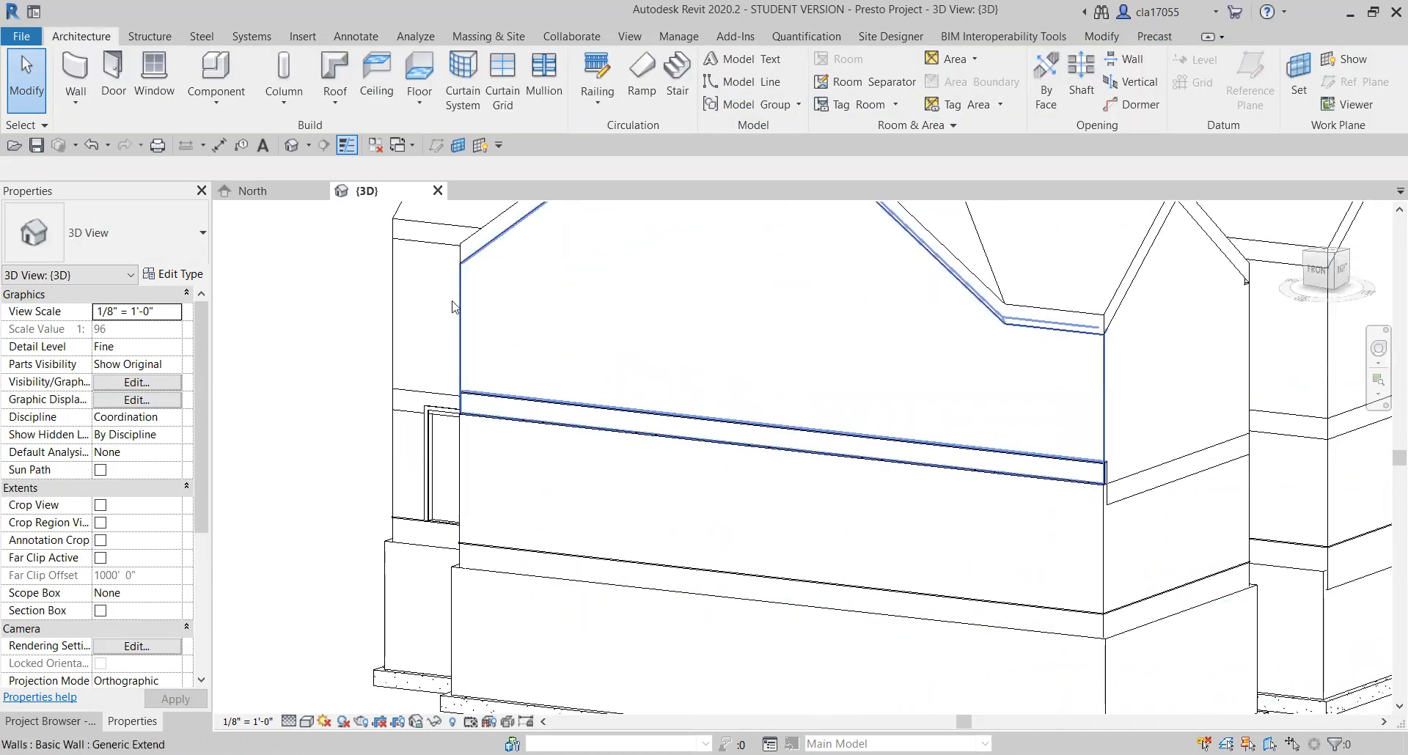